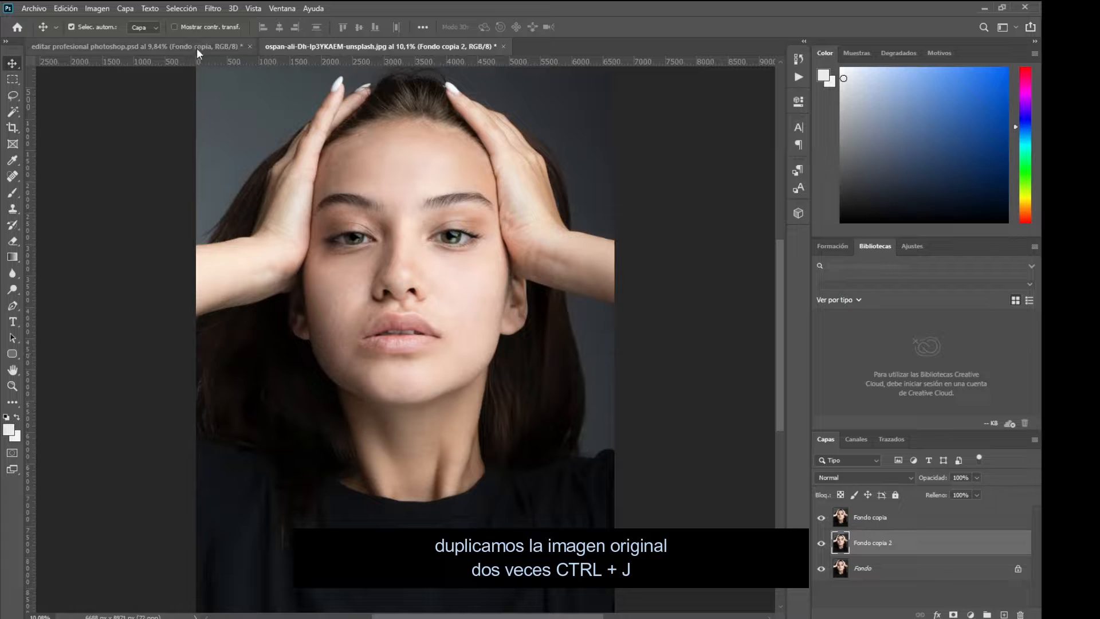
# Apply a Gaussian Blur (Desenfoque gaussiano) with a 6,4 pixel radius to the Fondo copia 2 layer.
pyautogui.click(212, 8)
pyautogui.moveTo(262, 154)
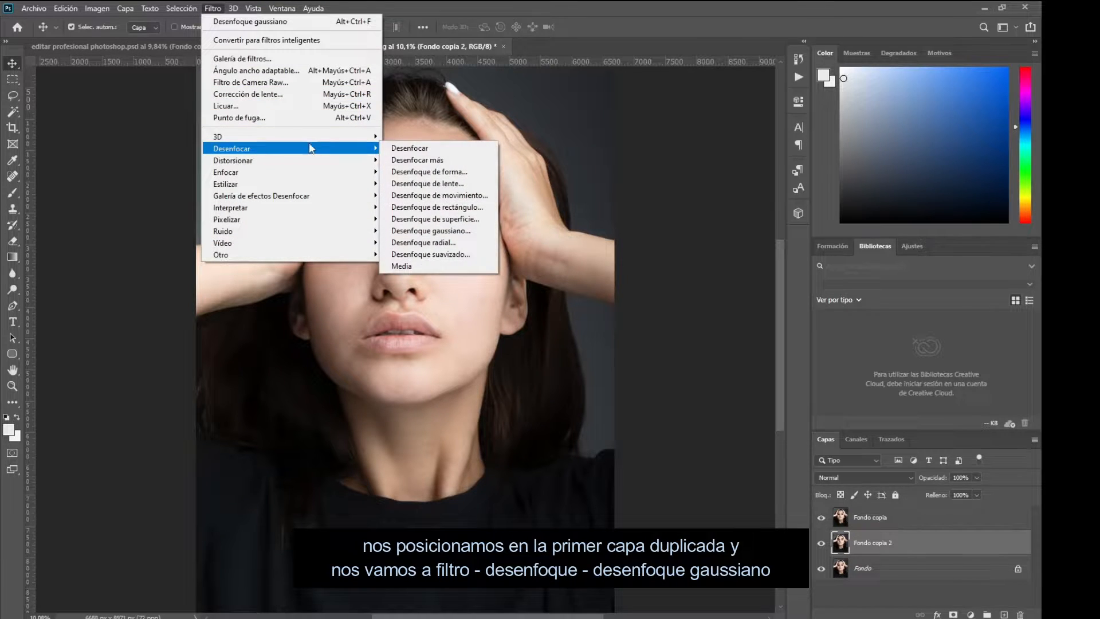
pyautogui.click(454, 231)
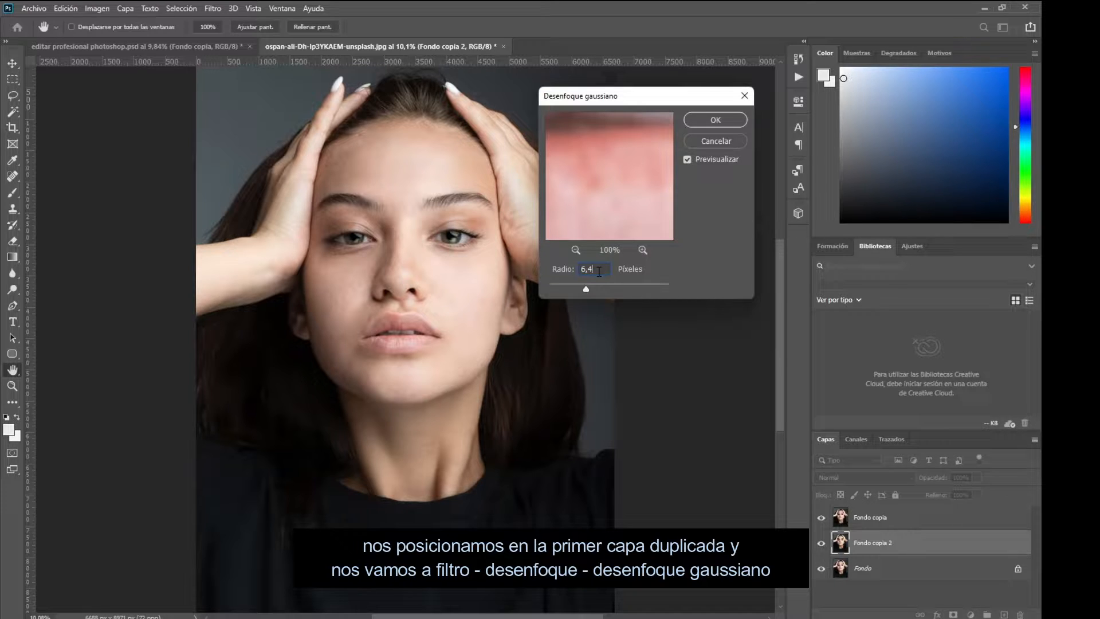
pyautogui.click(692, 121)
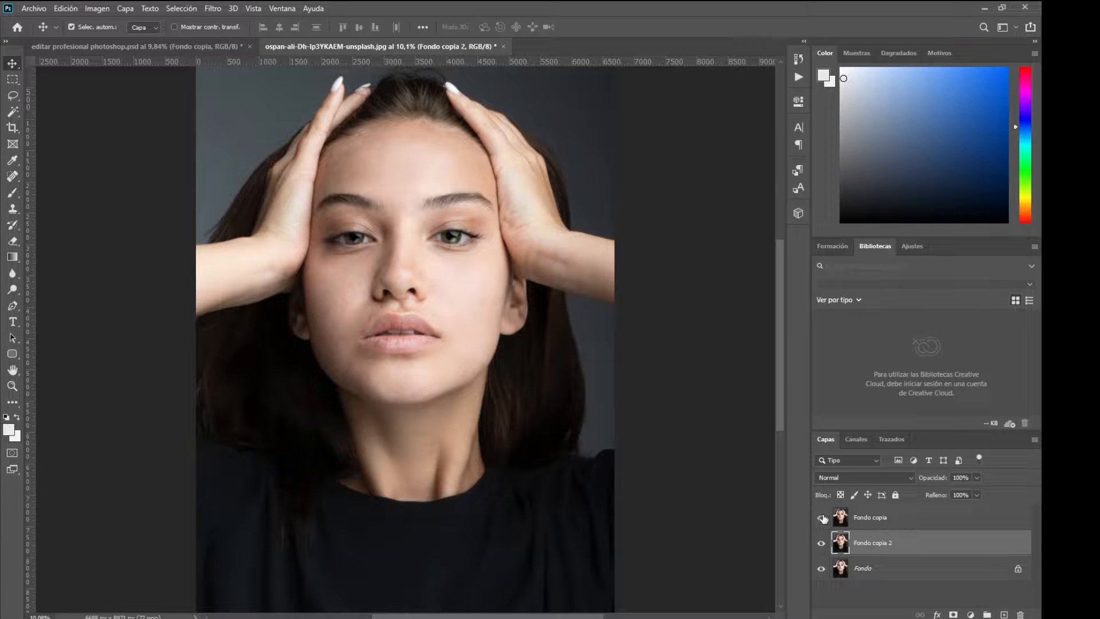
# Run Aplicar imagen on the Fondo copia layer, using Fondo copia 2 as source layer, inverted, with Añadir blending at 100% opacity and scale 2.
pyautogui.click(865, 519)
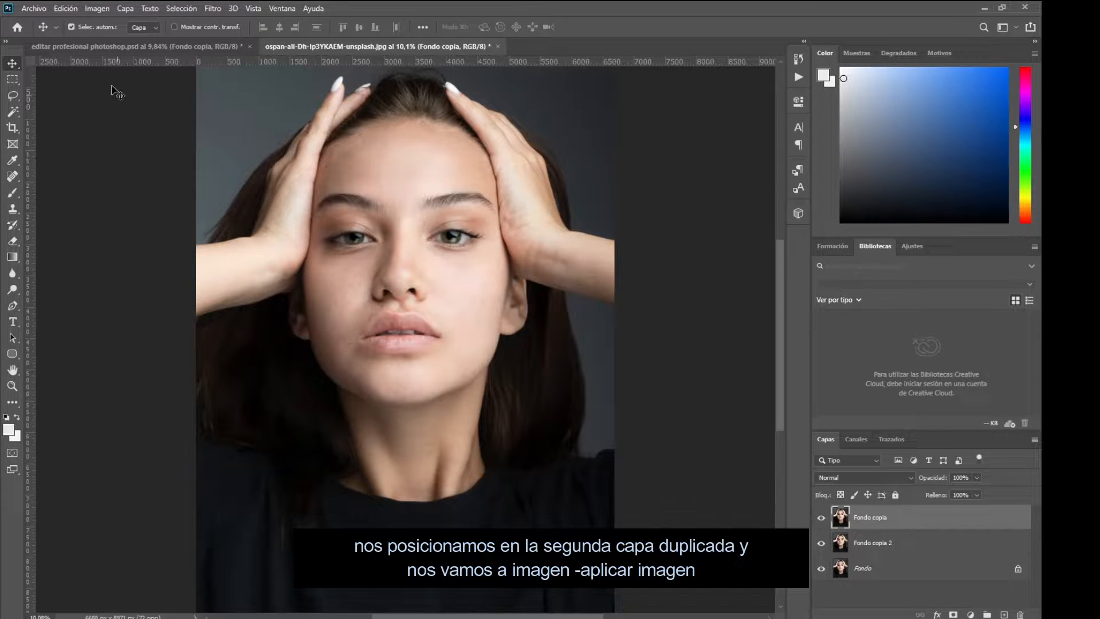
pyautogui.click(103, 10)
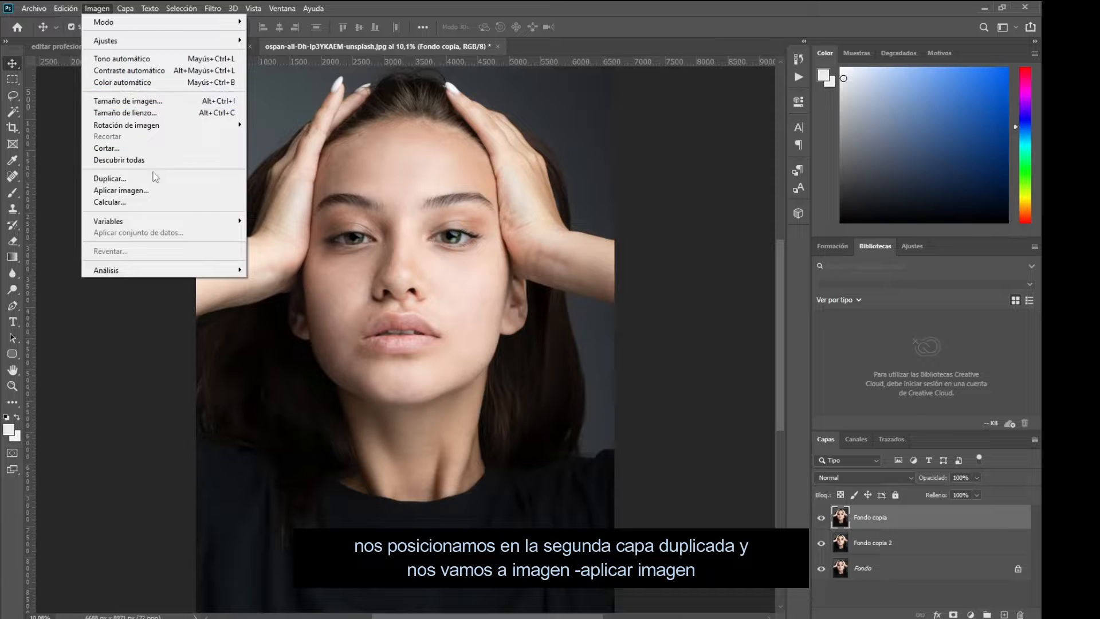
pyautogui.click(159, 198)
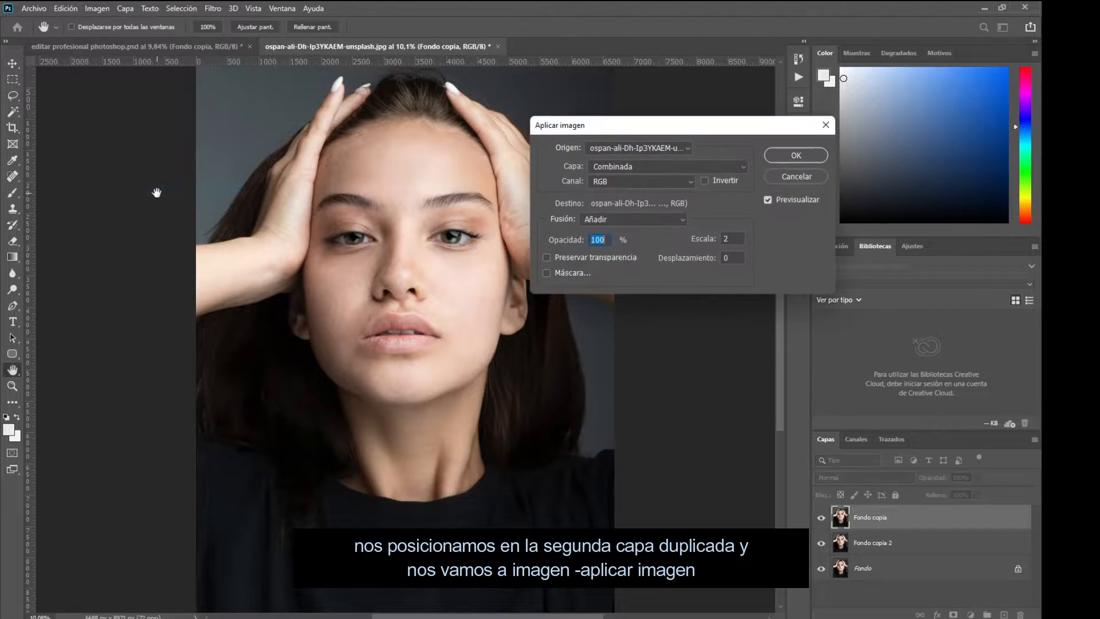
pyautogui.click(644, 166)
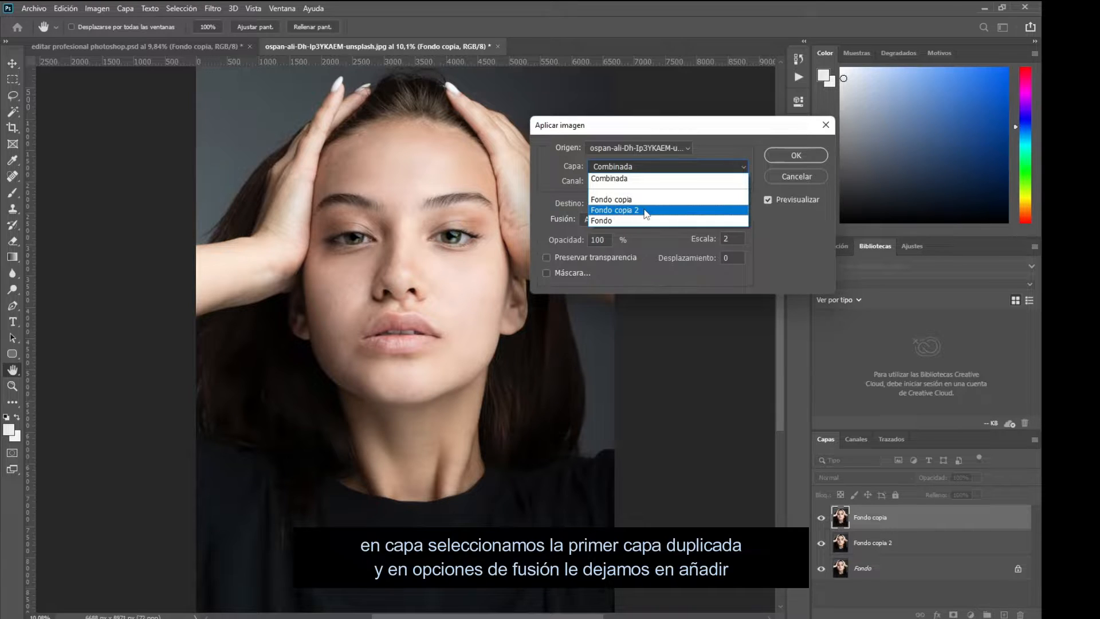
pyautogui.click(645, 211)
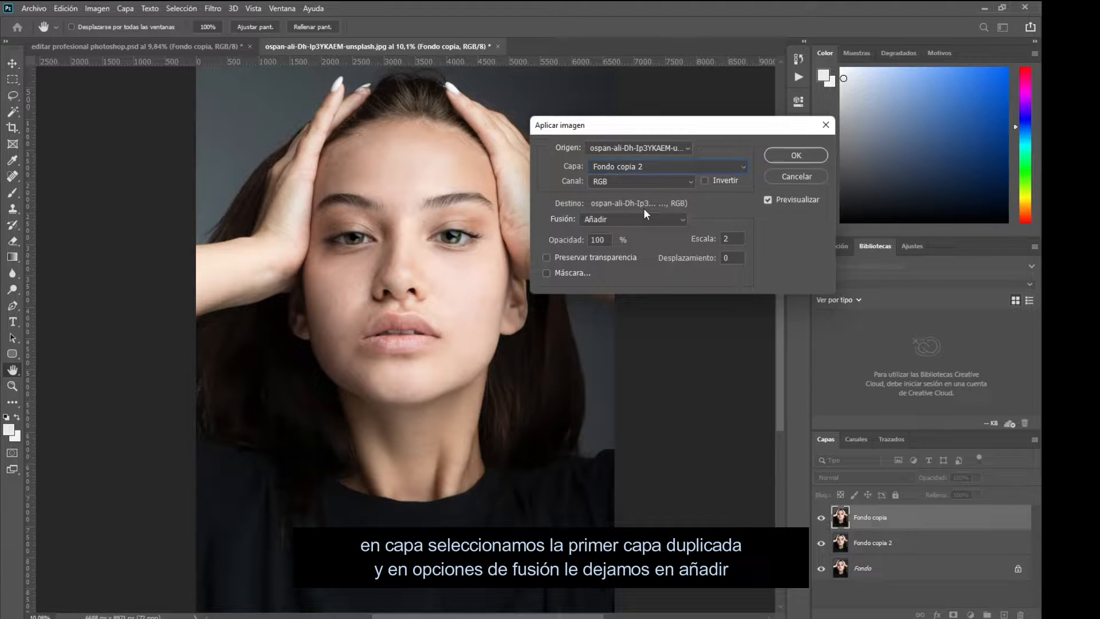
pyautogui.click(644, 217)
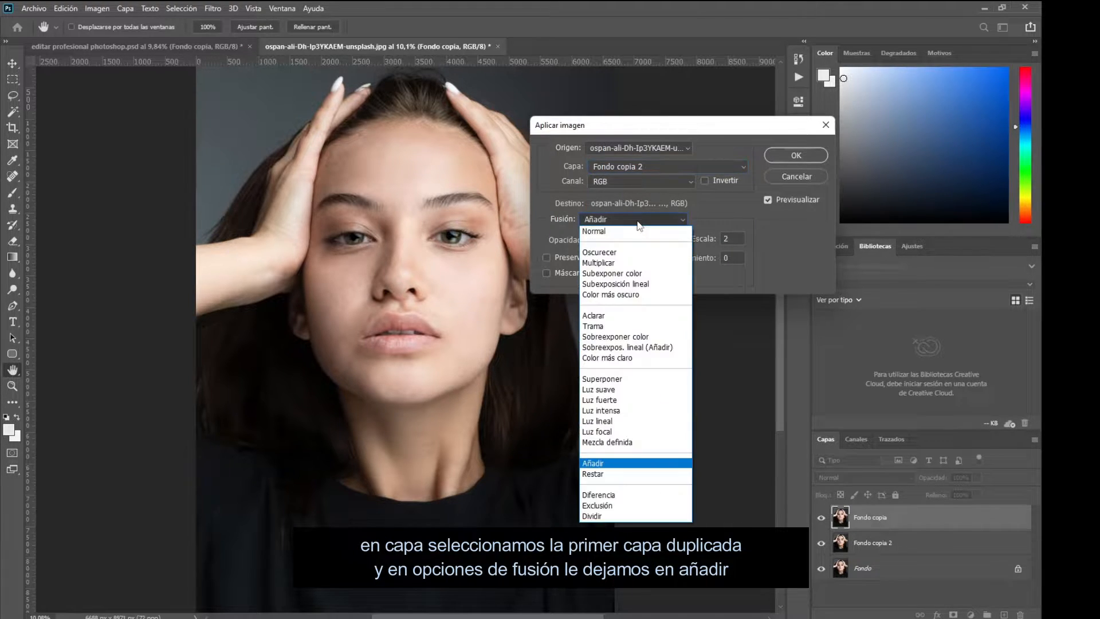
pyautogui.click(639, 222)
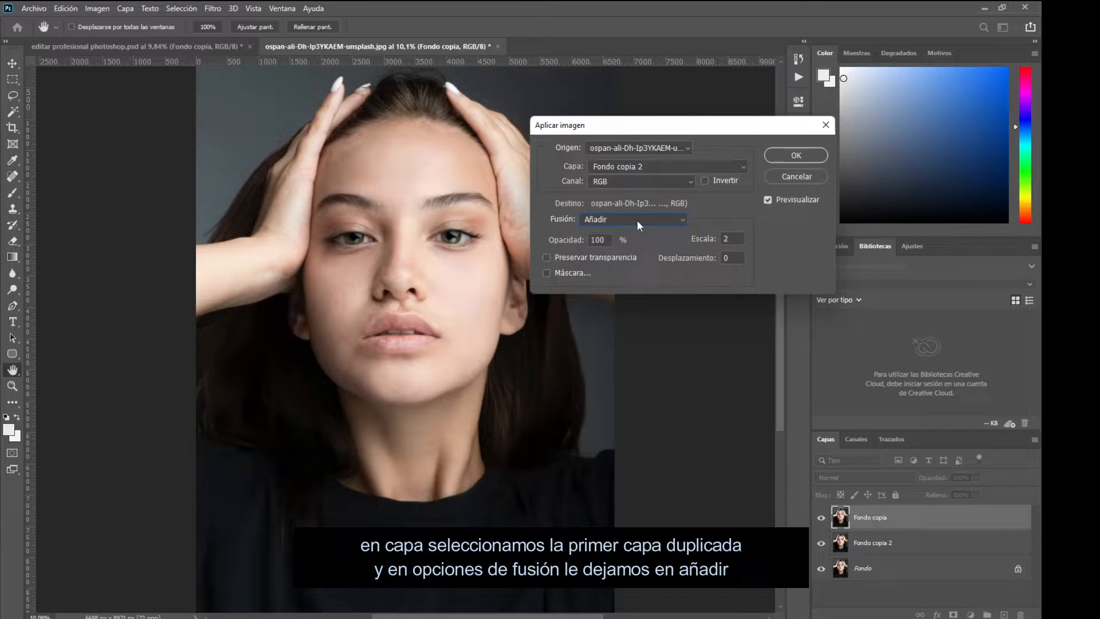
pyautogui.click(596, 240)
pyautogui.click(716, 180)
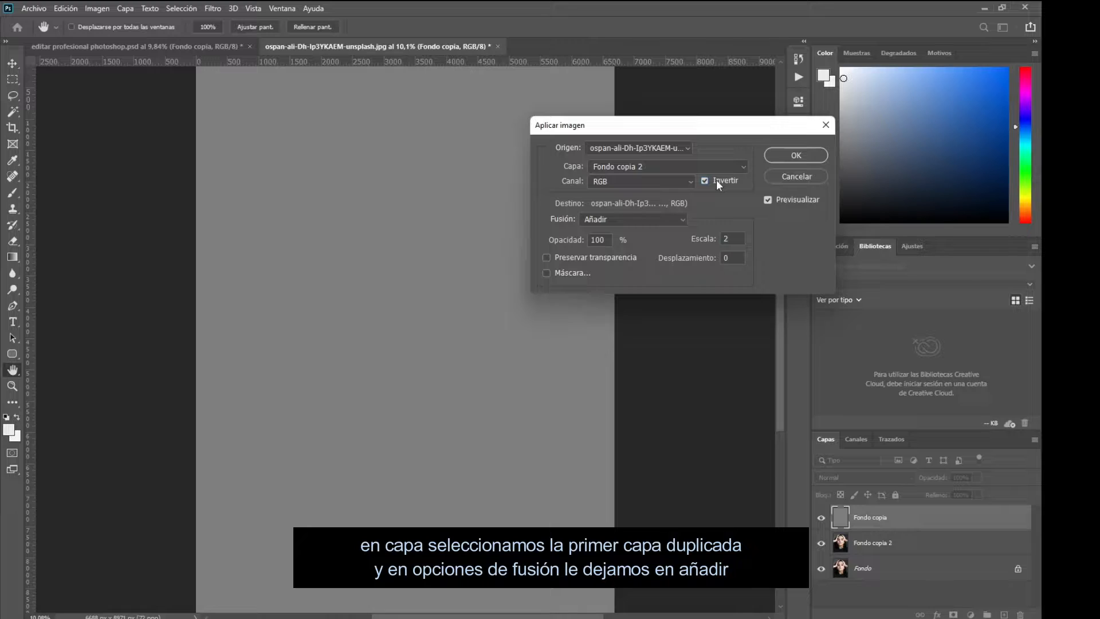
pyautogui.click(780, 156)
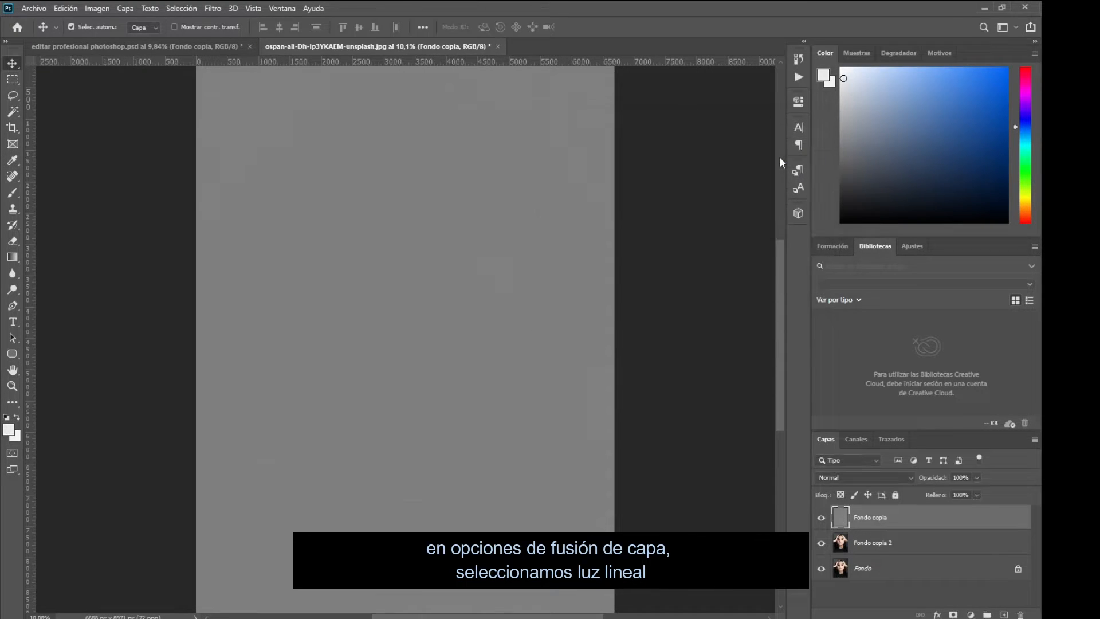
# Set the blend mode of the Fondo copia layer to Luz lineal.
pyautogui.click(827, 479)
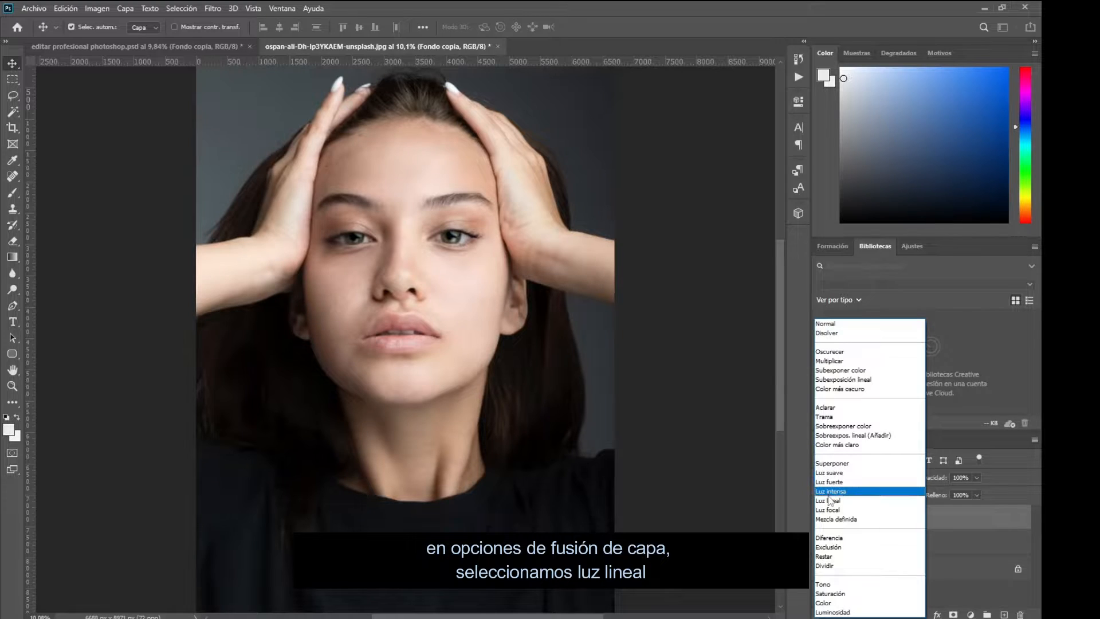
pyautogui.click(829, 500)
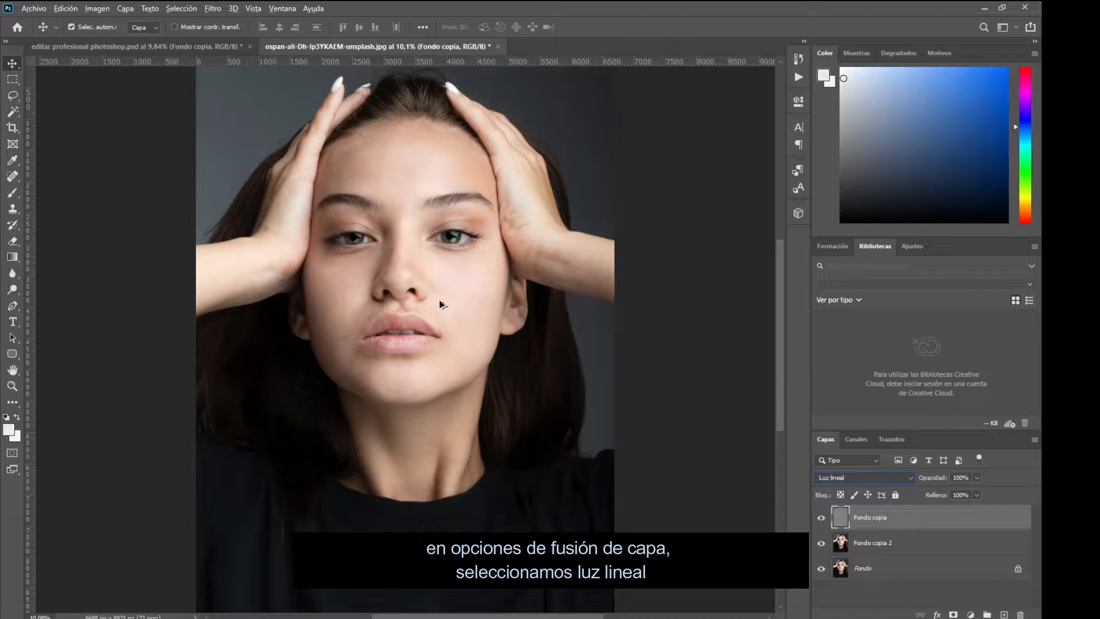
pyautogui.click(481, 283)
pyautogui.scroll(3, 458, 286)
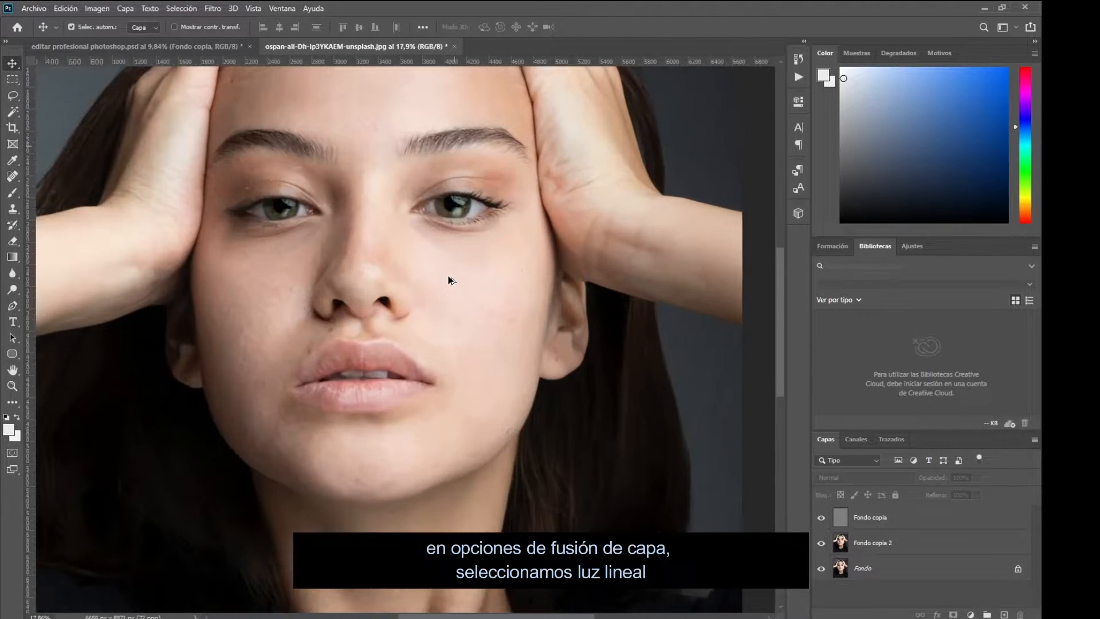
# Group the Fondo copia and Fondo copia 2 layers together.
pyautogui.click(896, 522)
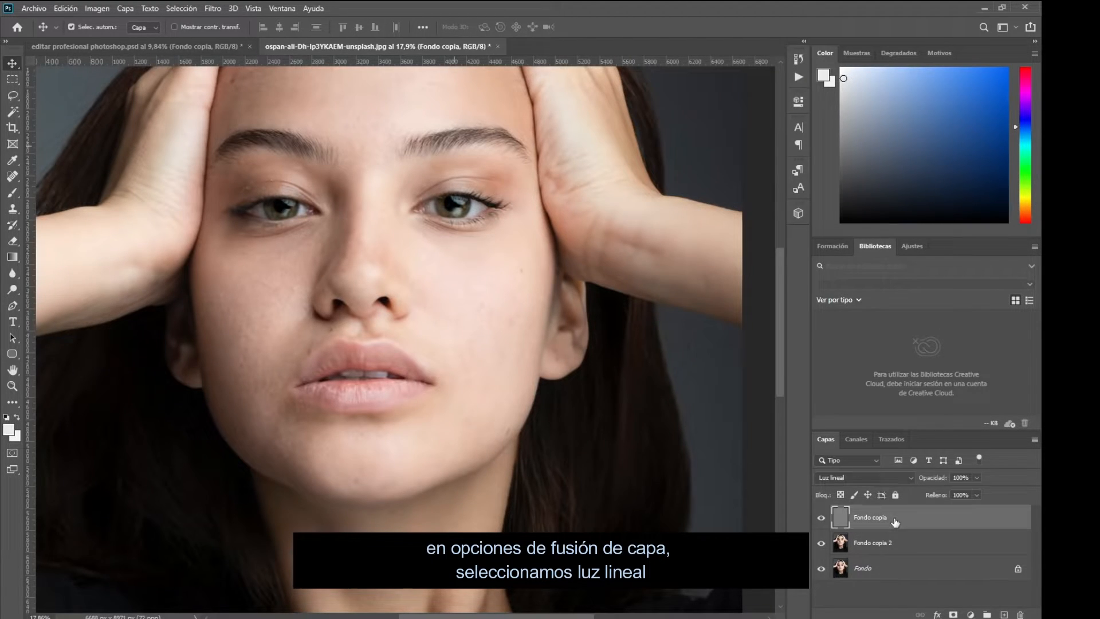
pyautogui.keyDown('shift'); pyautogui.click(922, 551); pyautogui.keyUp('shift')
pyautogui.click(986, 615)
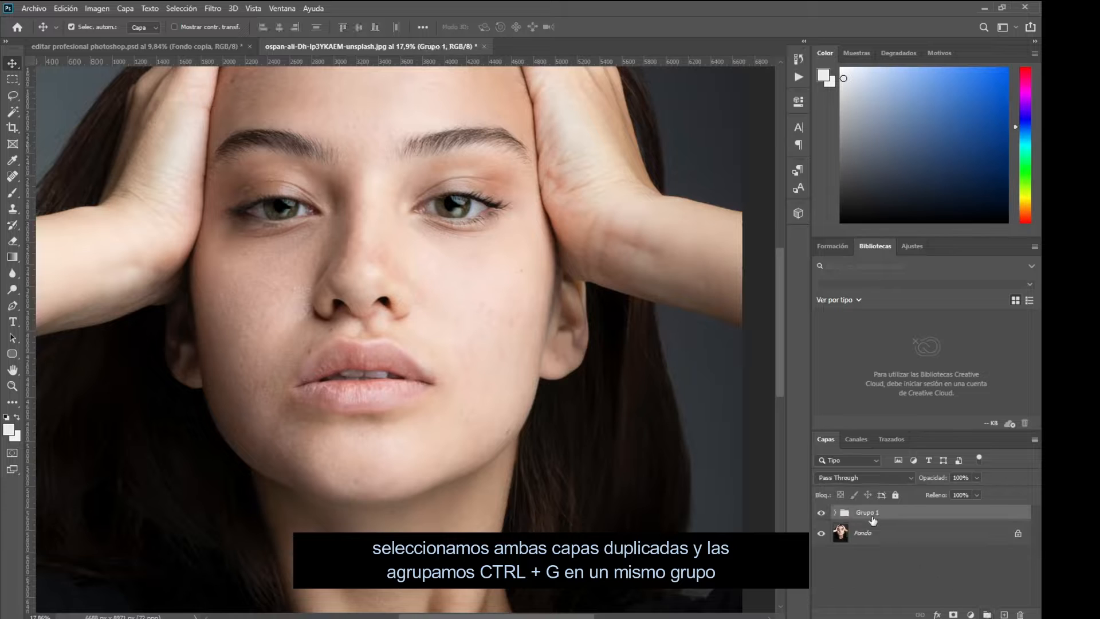
# Rename the new layer group ARREGLO and give it an orange (Naranja) colour label.
pyautogui.doubleClick(868, 511)
pyautogui.press('Return')
pyautogui.rightClick(865, 507)
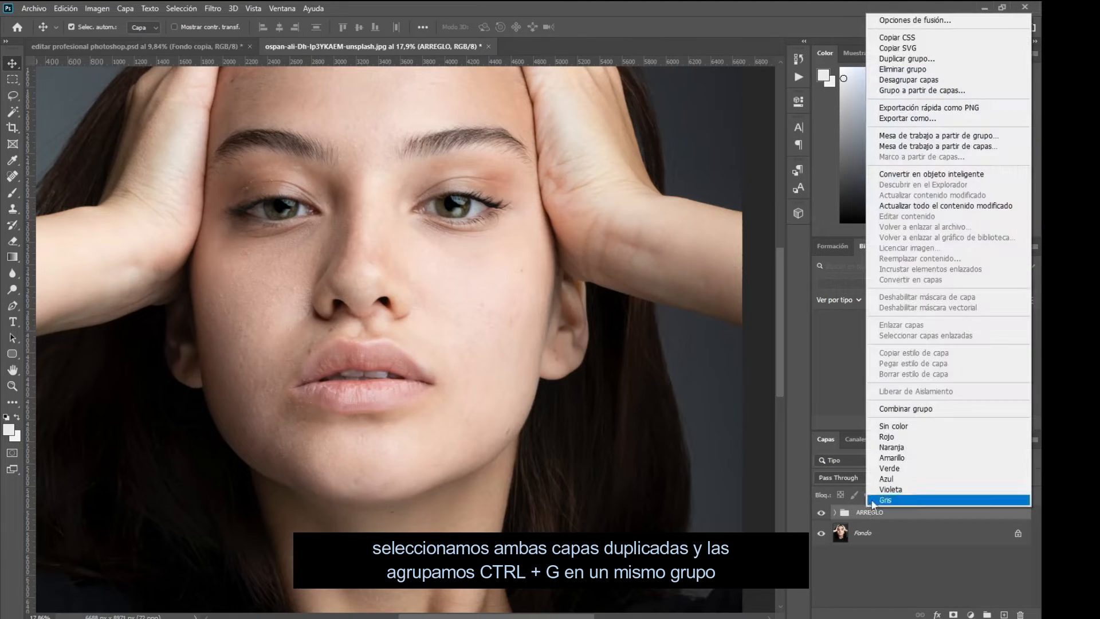
pyautogui.click(893, 457)
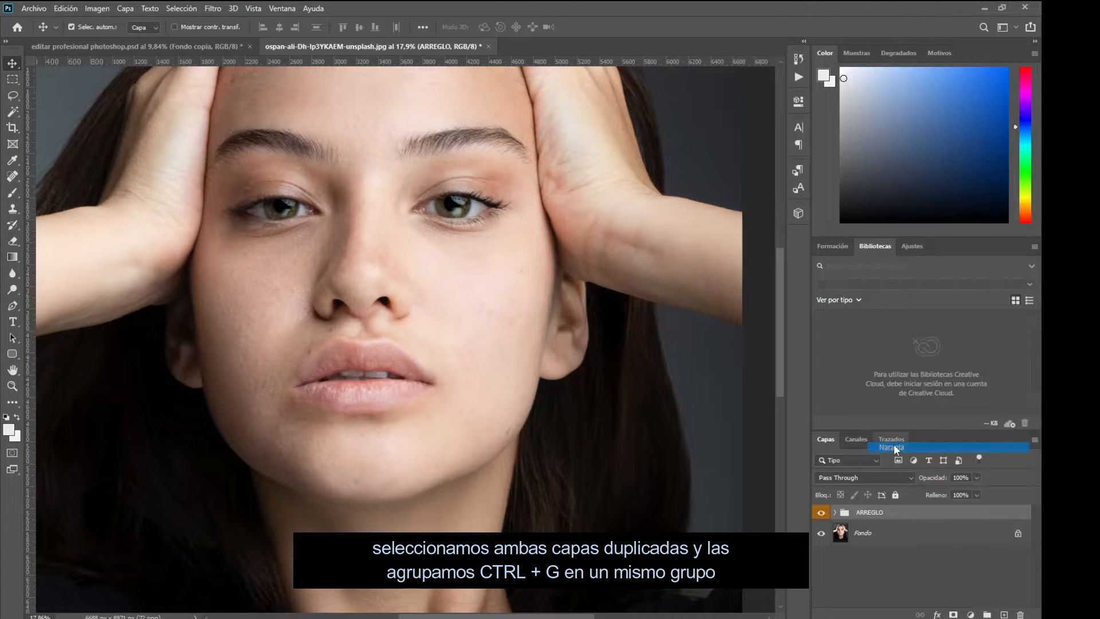
# Remove the small blemishes on the forehead with the Spot Healing Brush (Pincel corrector puntual) on the Fondo copia 2 layer.
pyautogui.click(834, 511)
pyautogui.click(867, 557)
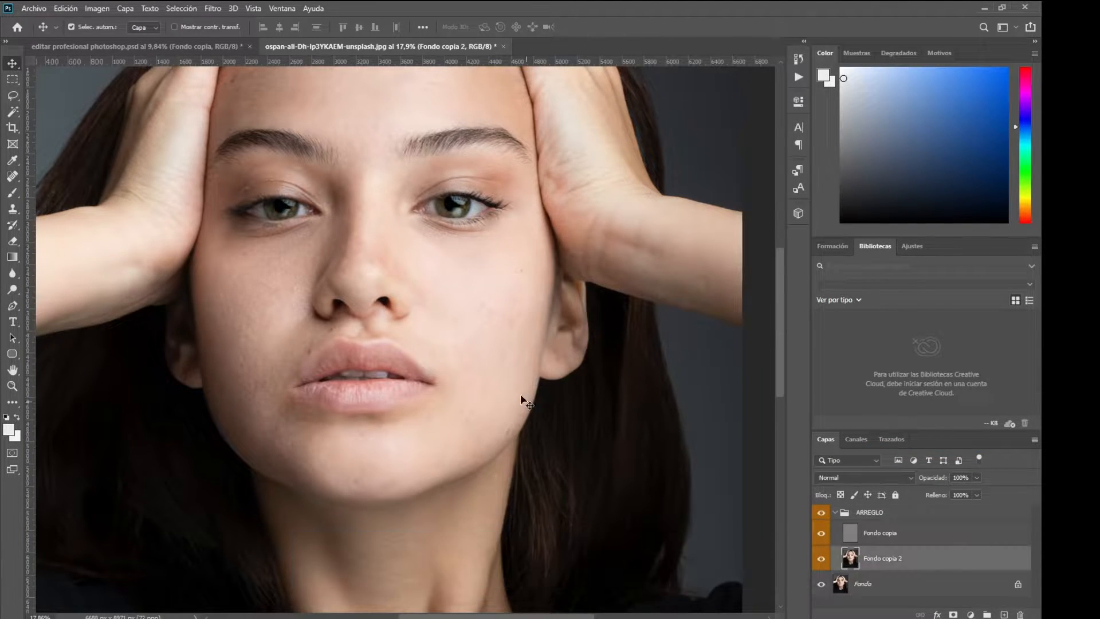
pyautogui.scroll(4, 483, 373)
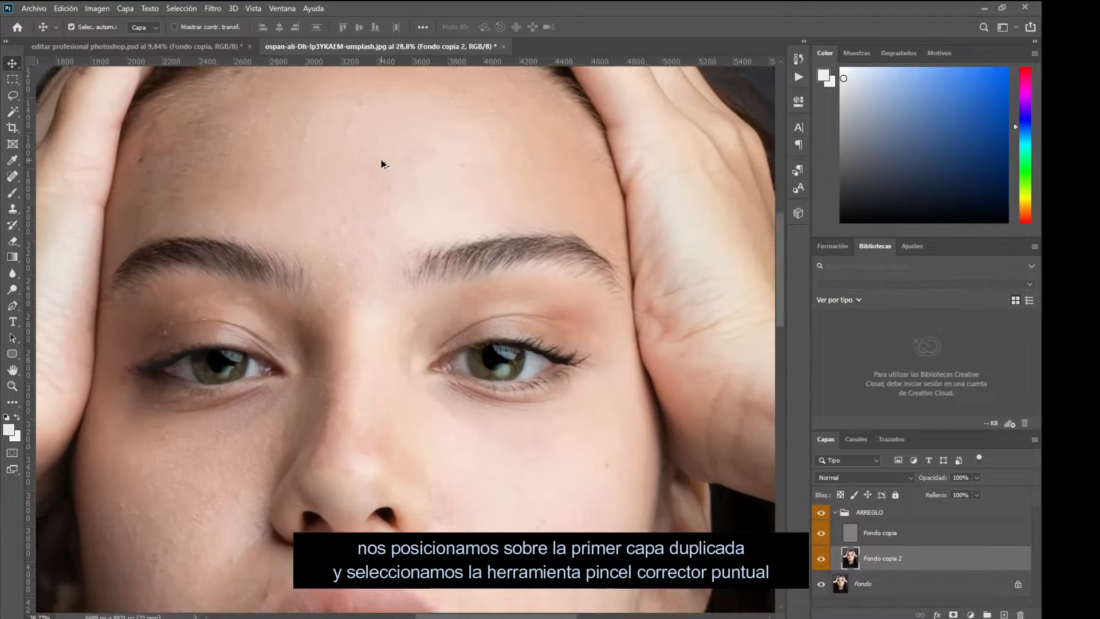
pyautogui.scroll(3, 298, 172)
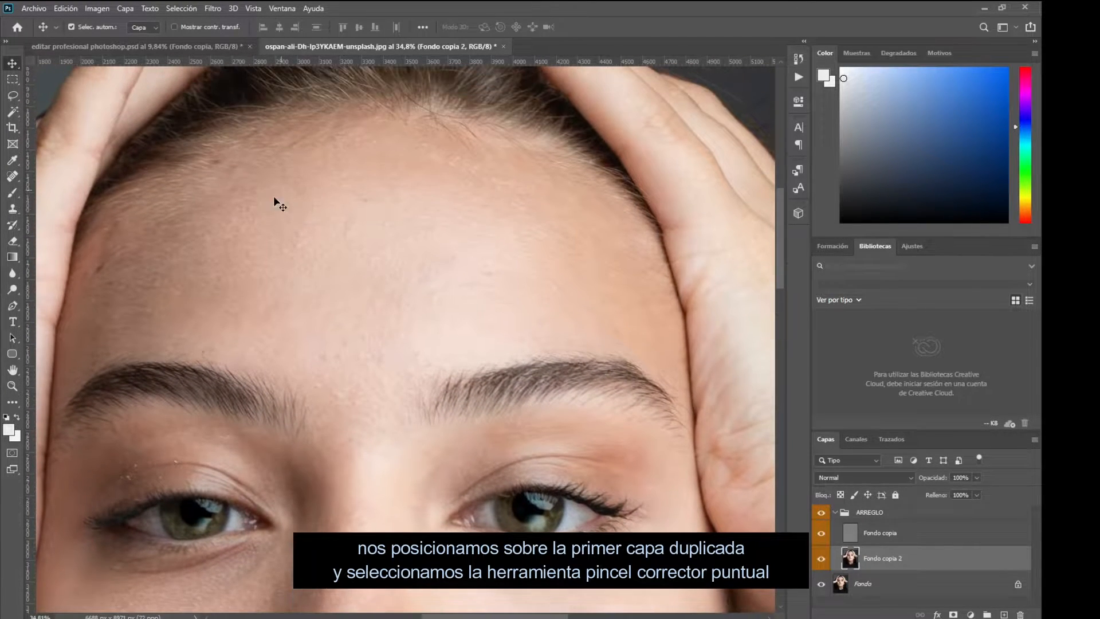
pyautogui.moveTo(12, 176); pyautogui.dragTo(53, 184)
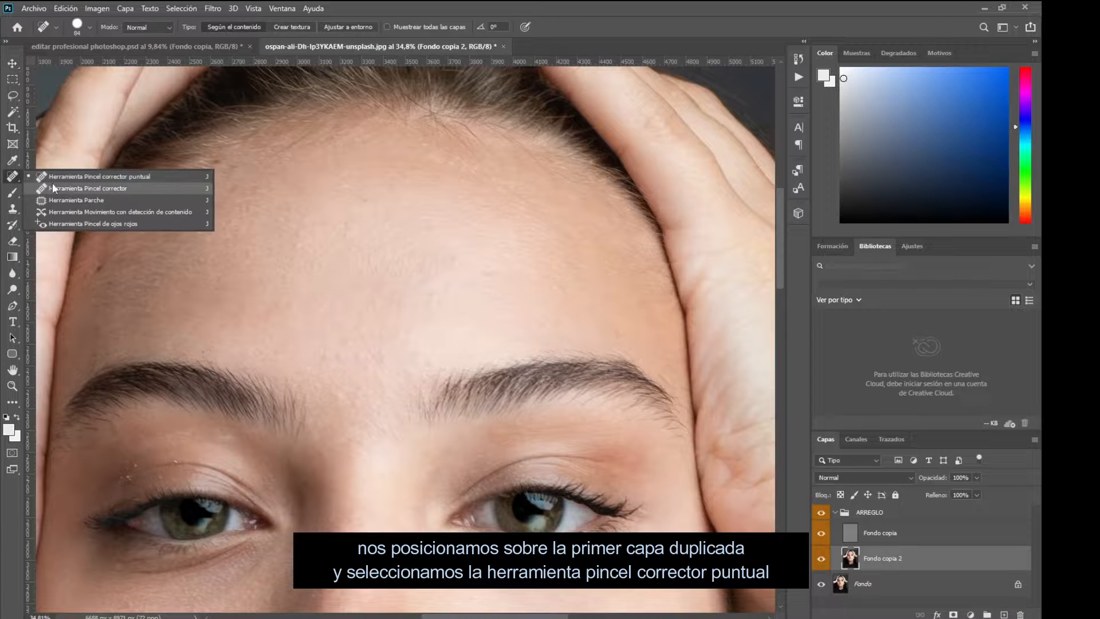
pyautogui.click(62, 177)
pyautogui.scroll(2, 316, 369)
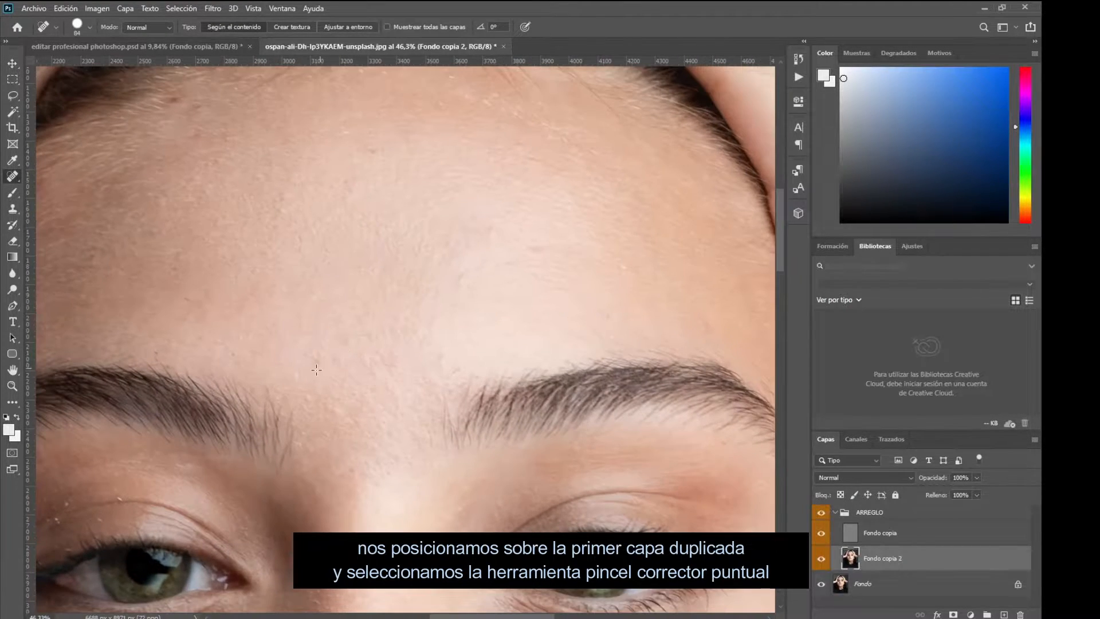
pyautogui.click(315, 360)
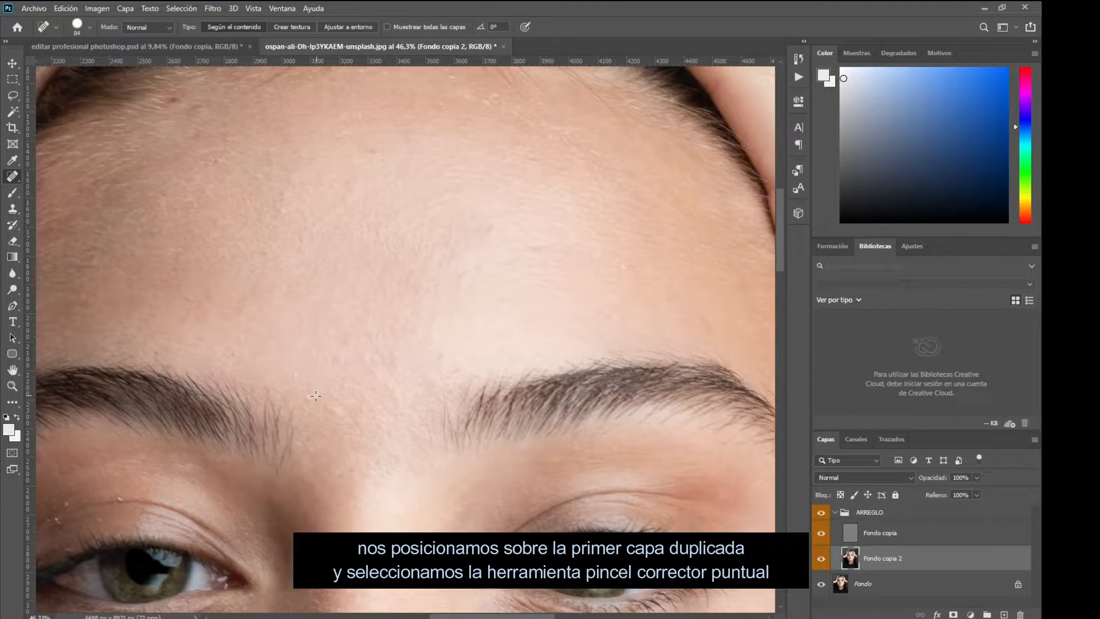
pyautogui.click(338, 359)
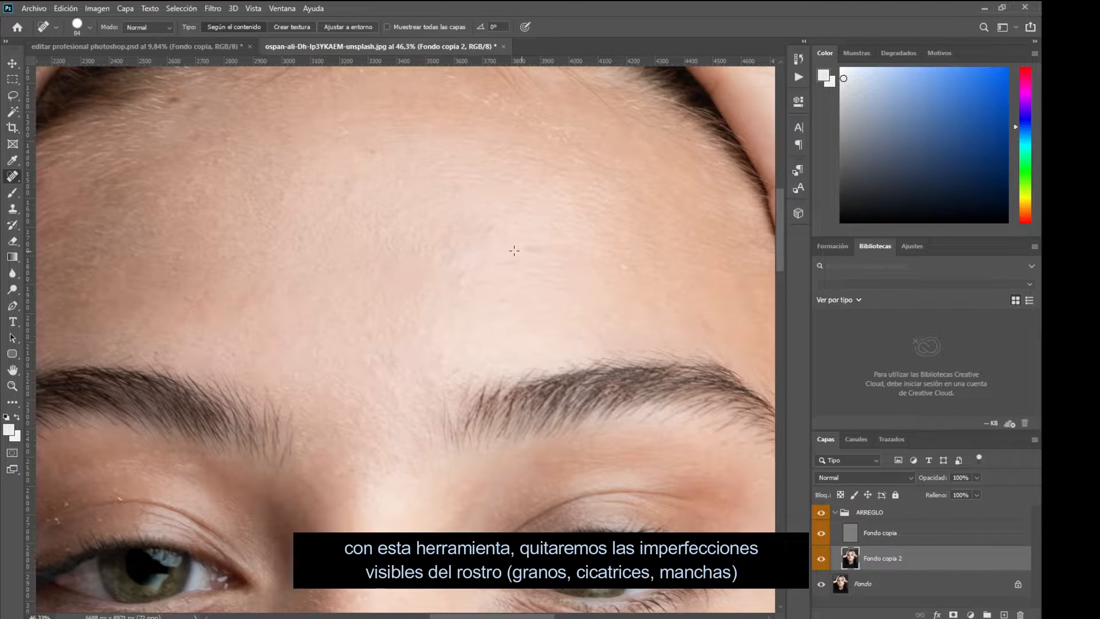
pyautogui.click(537, 247)
# Spot-heal the blemishes on the brightly lit cheek beside the nose and mouth.
pyautogui.scroll(-10, 596, 218)
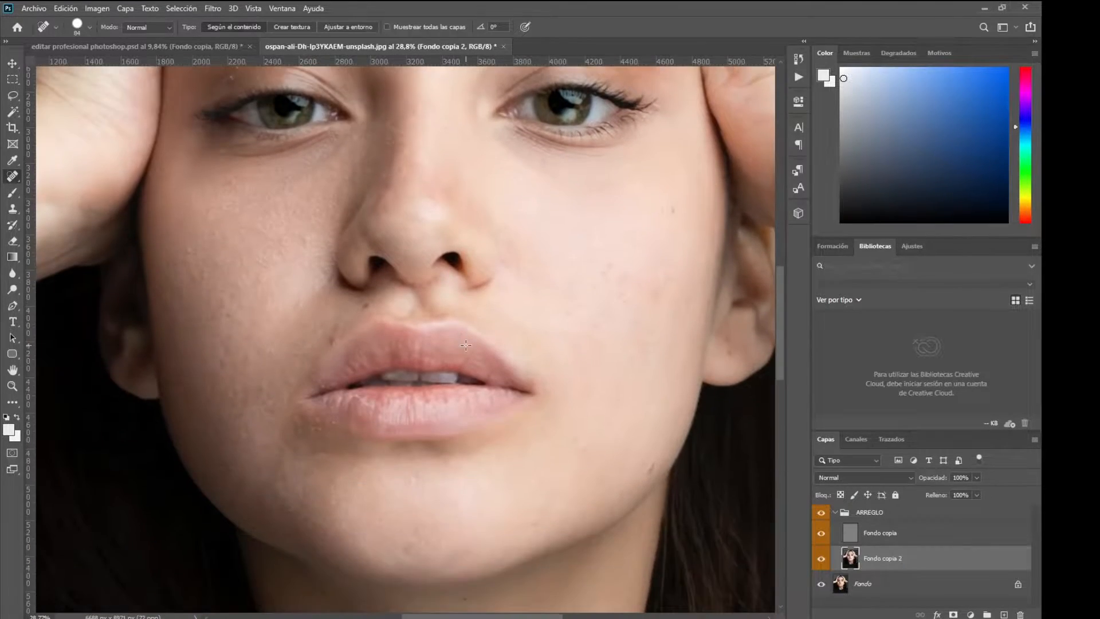
pyautogui.hscroll(2, 597, 219)
pyautogui.click(659, 256)
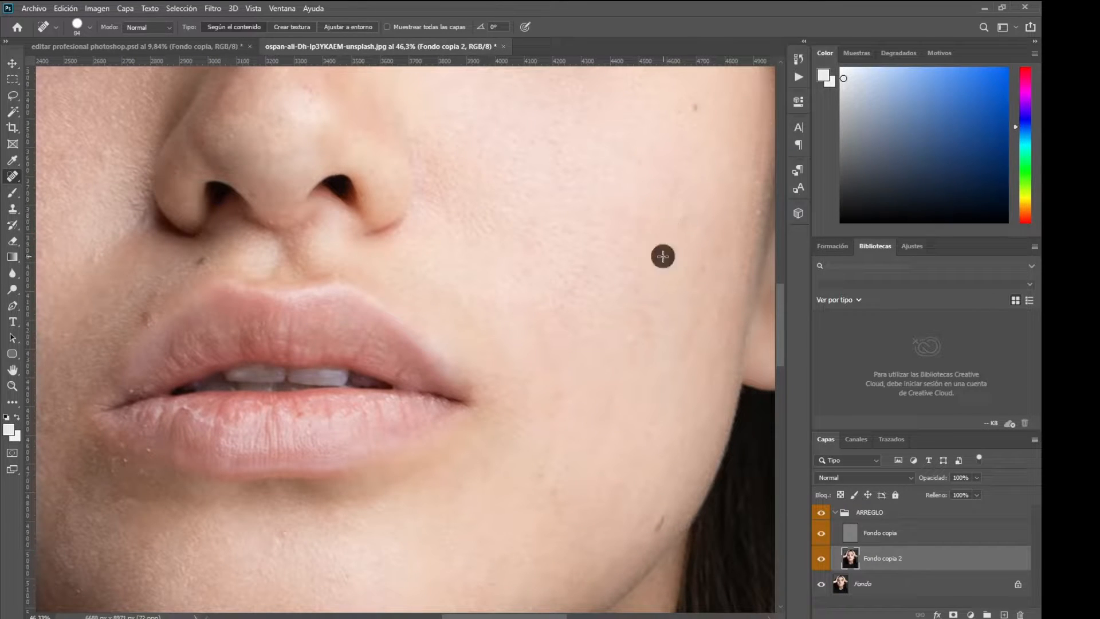
# Repair the small mark on the chin with the Patch tool (Parche) and clear the selection.
pyautogui.scroll(-3, 642, 327)
pyautogui.hscroll(-2, 642, 327)
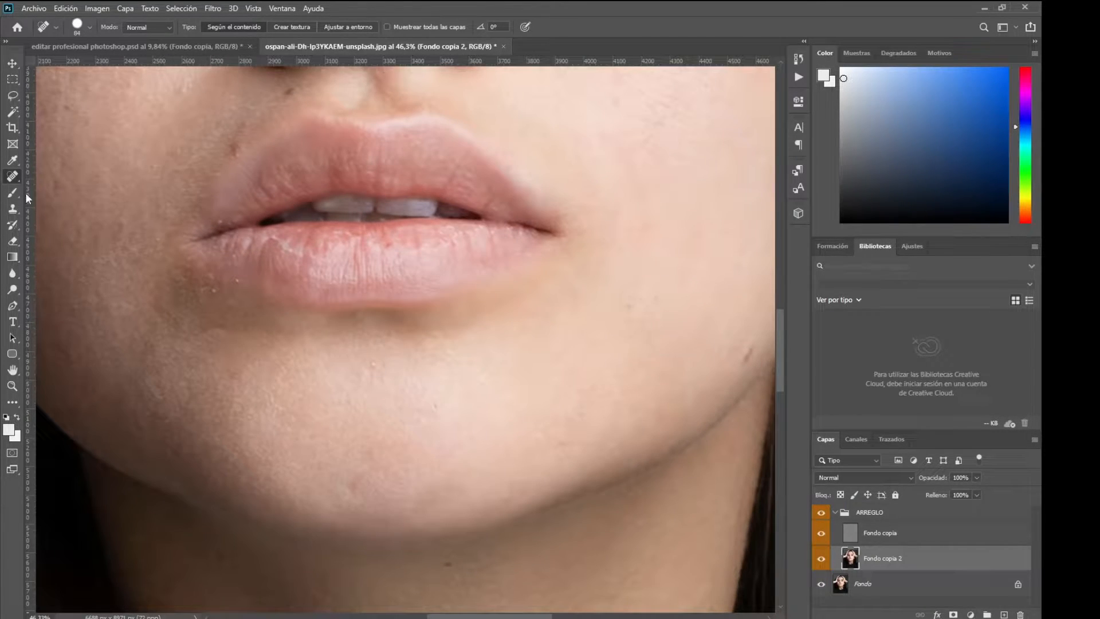
pyautogui.rightClick(13, 176)
pyautogui.click(56, 201)
pyautogui.moveTo(351, 496)
pyautogui.mouseDown()
pyautogui.moveTo(338, 438)
pyautogui.moveTo(351, 496)
pyautogui.mouseUp()
pyautogui.hotkey('ctrl', 'd')
# Return to the Spot Healing Brush and remove blemishes near the upper lip and on the shaded cheek.
pyautogui.scroll(2, 346, 455)
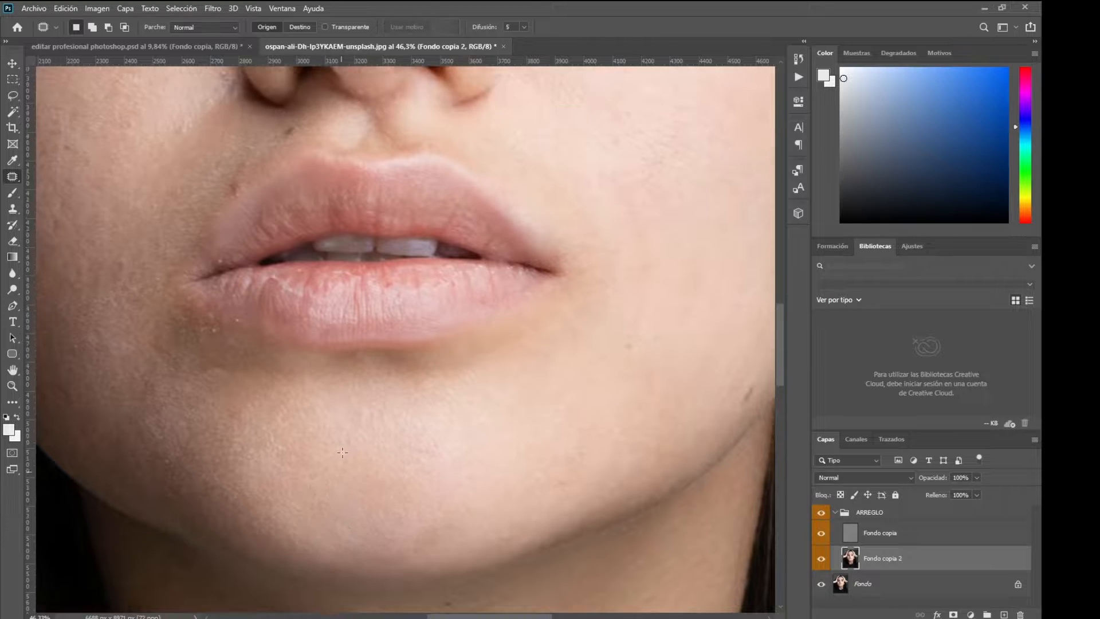
pyautogui.scroll(3, 299, 322)
pyautogui.hotkey('shift', 'j')
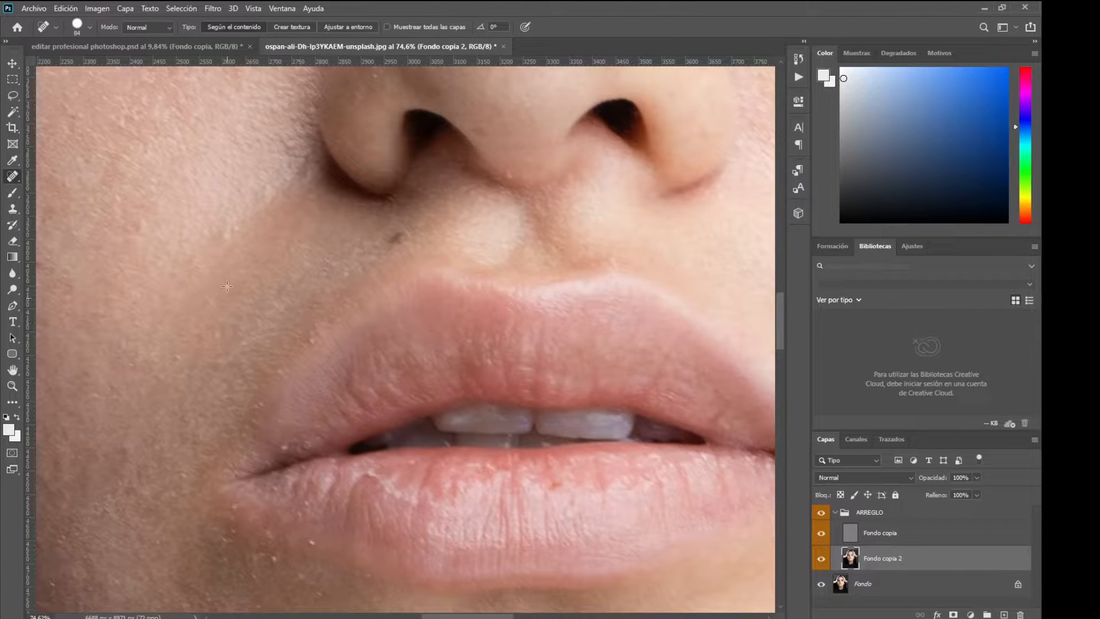
pyautogui.scroll(-4, 236, 313)
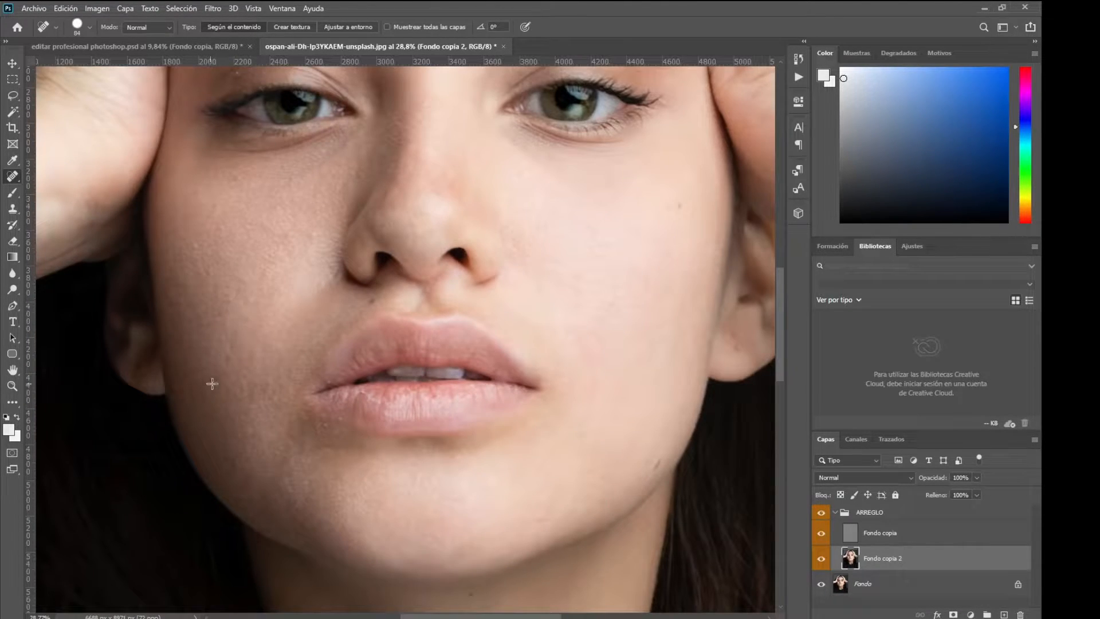
pyautogui.click(209, 270)
# Compare the face before and after retouching by hiding and showing the ARREGLO group.
pyautogui.scroll(-3, 268, 383)
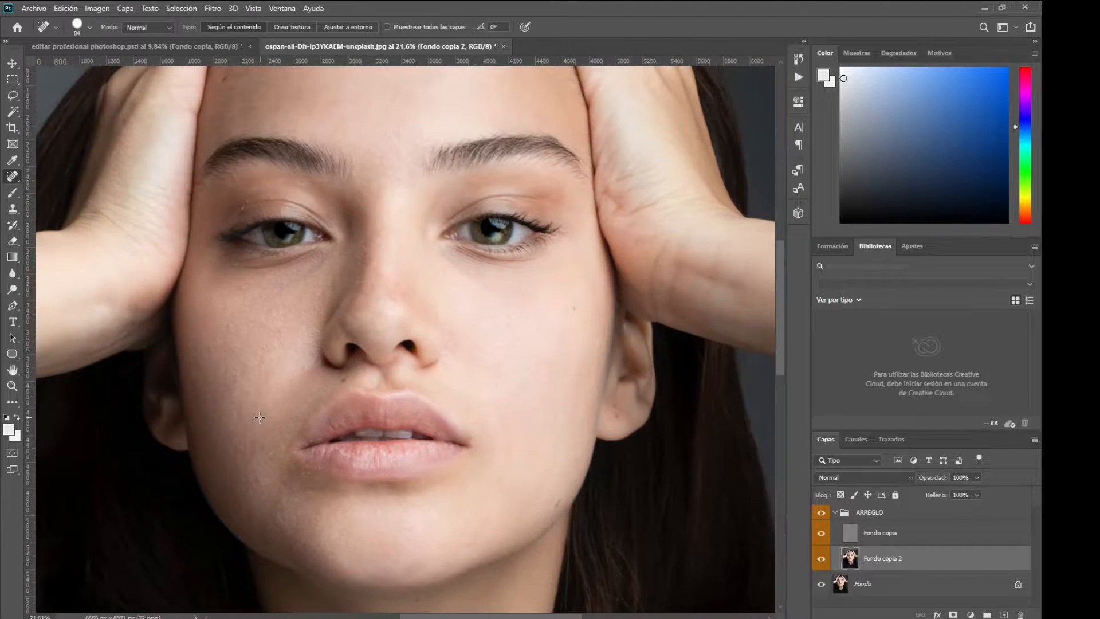
pyautogui.scroll(5, 290, 195)
pyautogui.scroll(-3, 357, 200)
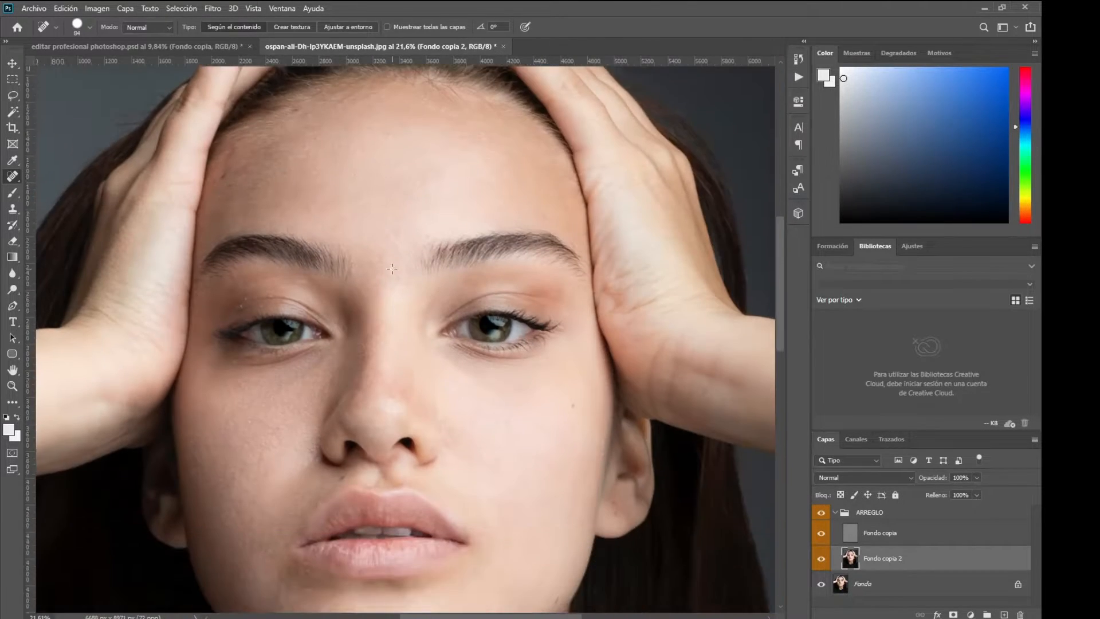
pyautogui.click(821, 513)
pyautogui.click(821, 513)
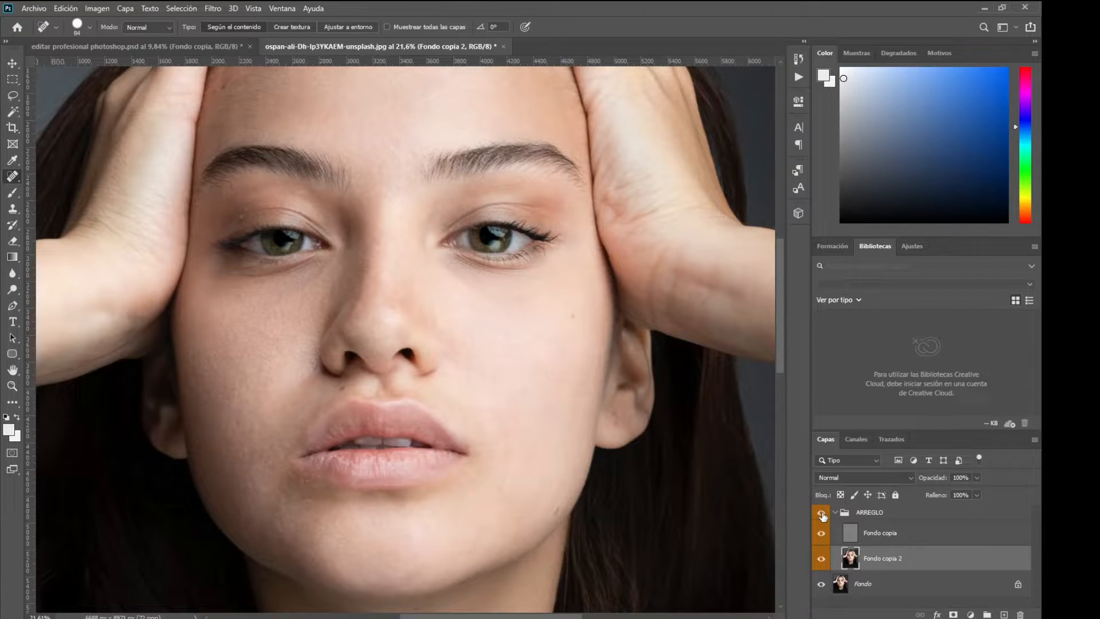
# Lighten the dark marks beneath the brightly lit eye with the Clone Stamp (Tampón de clonar), and compare using the ARREGLO group's visibility.
pyautogui.scroll(5, 526, 272)
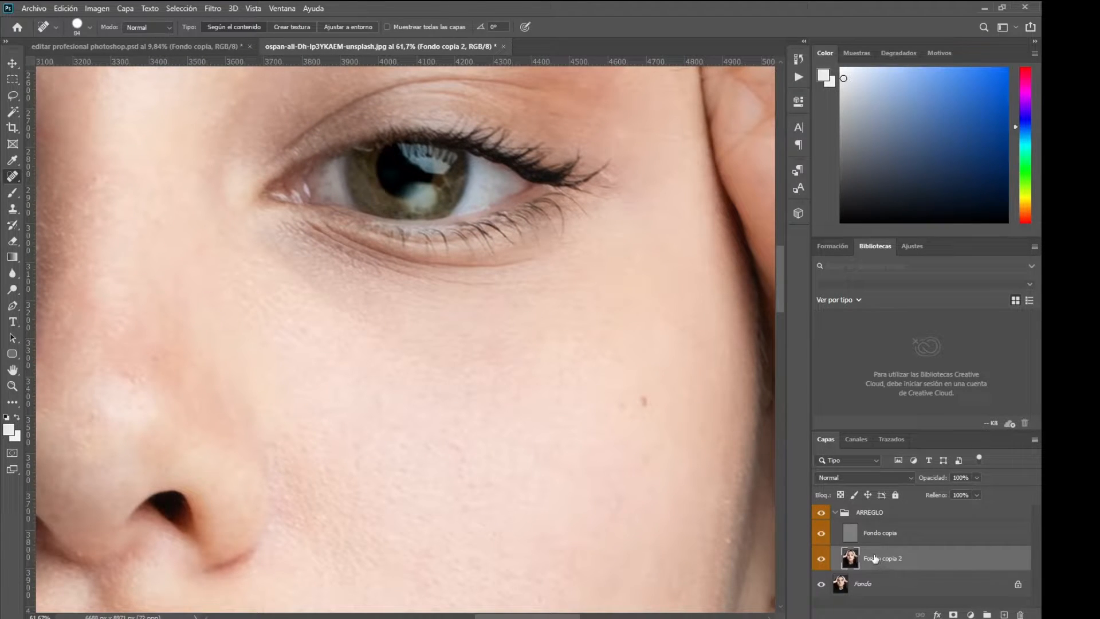
pyautogui.click(19, 209)
pyautogui.click(74, 207)
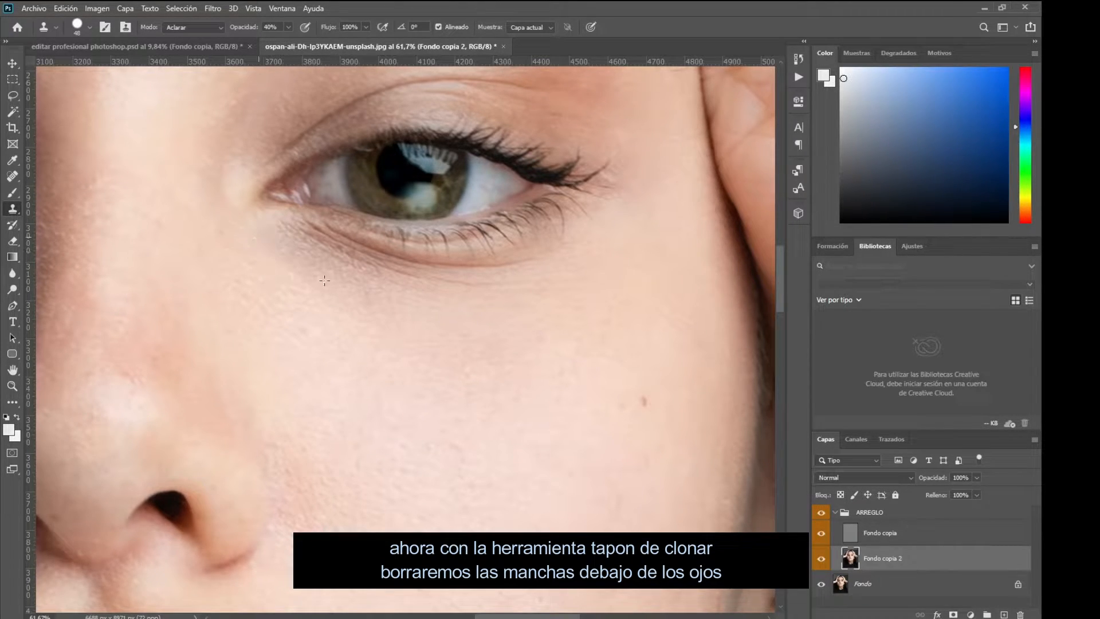
pyautogui.moveTo(341, 262)
pyautogui.mouseDown()
pyautogui.moveTo(414, 283)
pyautogui.moveTo(290, 228)
pyautogui.moveTo(355, 264)
pyautogui.mouseUp()
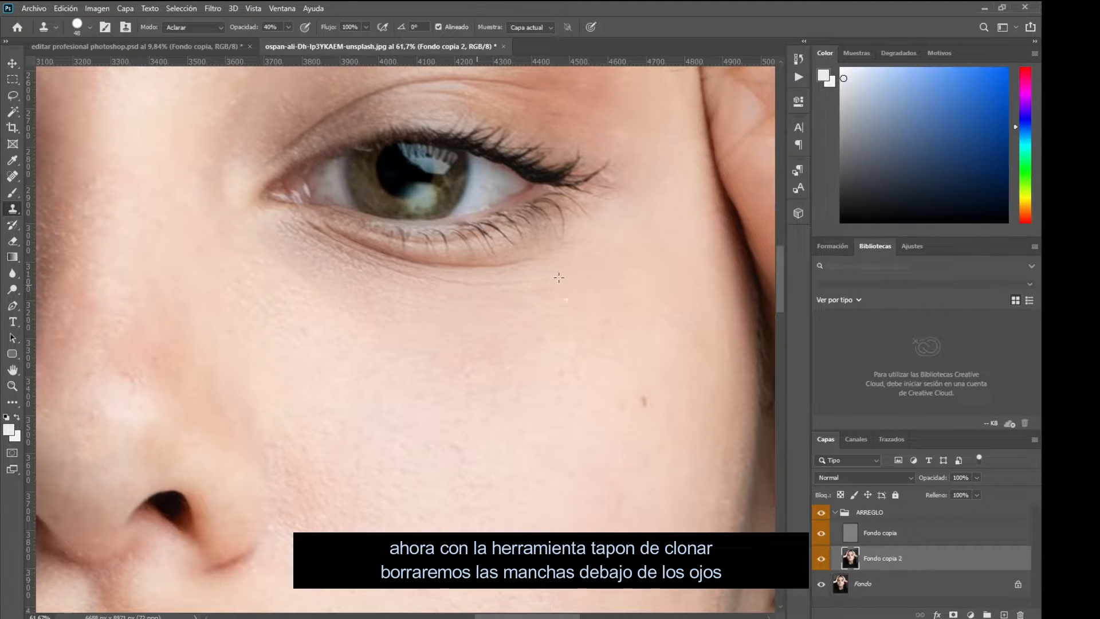
pyautogui.moveTo(260, 239)
pyautogui.mouseDown()
pyautogui.moveTo(327, 264)
pyautogui.moveTo(341, 306)
pyautogui.moveTo(326, 234)
pyautogui.moveTo(460, 272)
pyautogui.mouseUp()
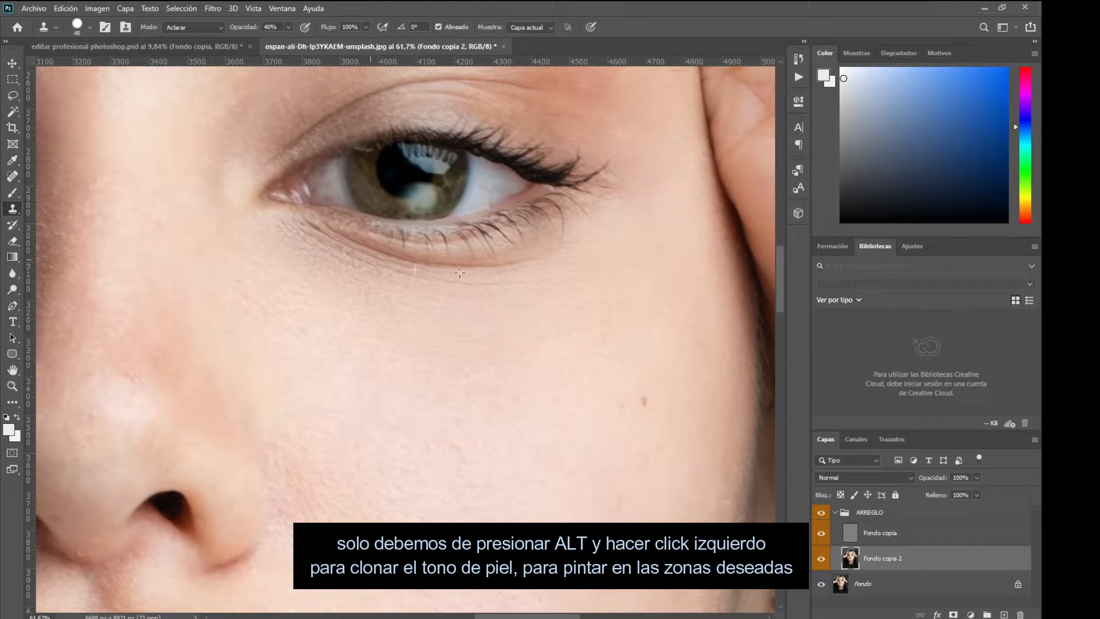
pyautogui.click(823, 515)
pyautogui.scroll(-5, 515, 411)
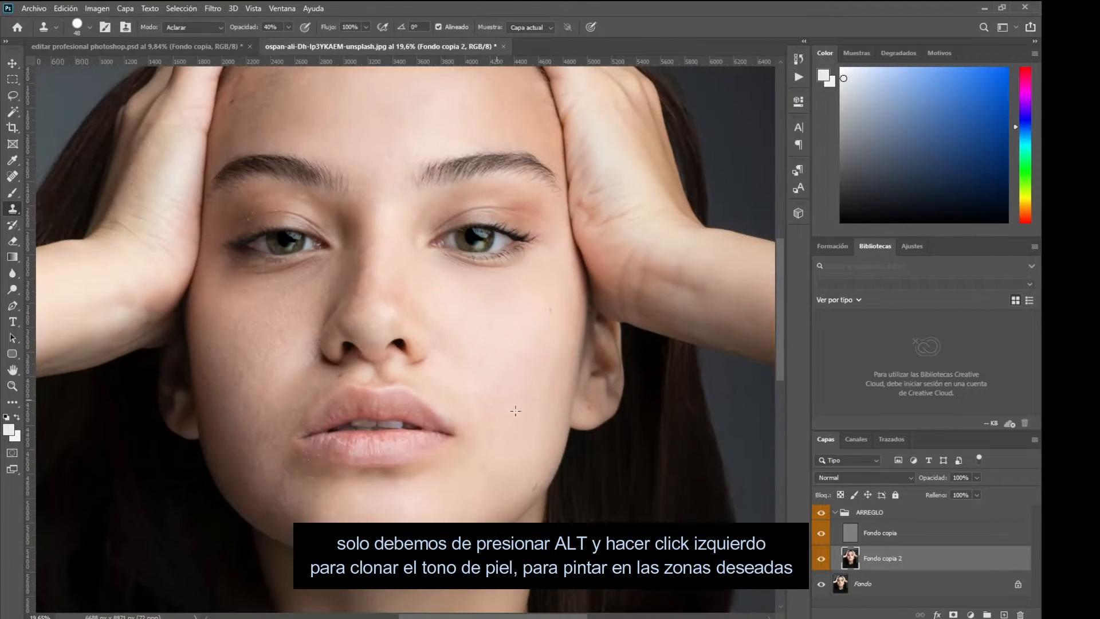
# Clone lighter cheek skin over the shadowed area beneath the eye on the shaded side of the face.
pyautogui.scroll(8, 464, 269)
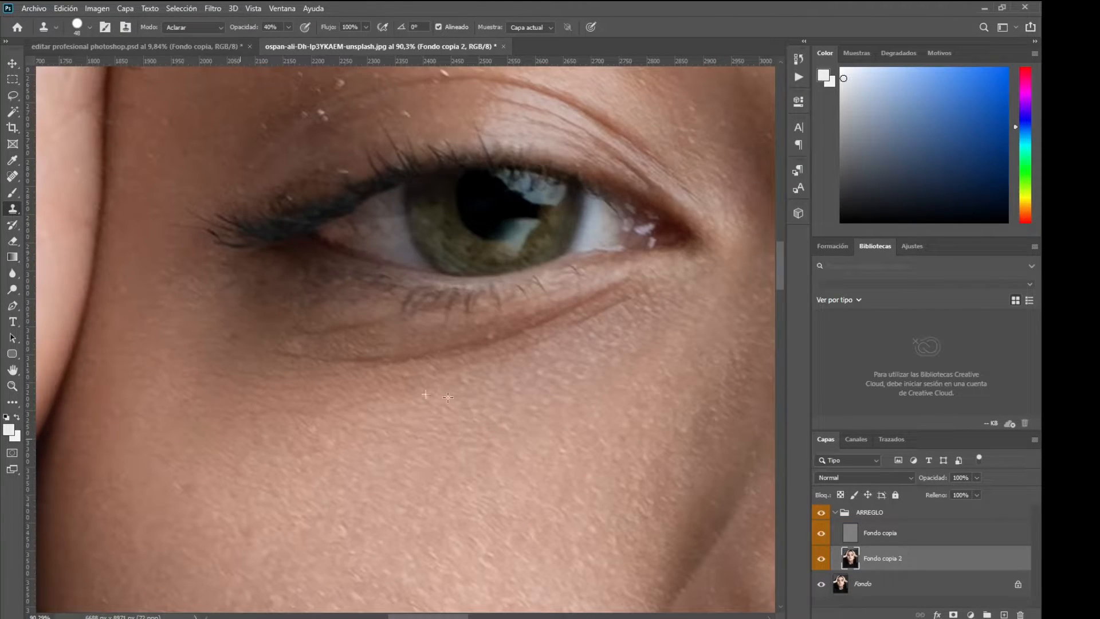
pyautogui.keyDown('alt'); pyautogui.click(190, 377); pyautogui.keyUp('alt')
pyautogui.moveTo(324, 367); pyautogui.dragTo(676, 283)
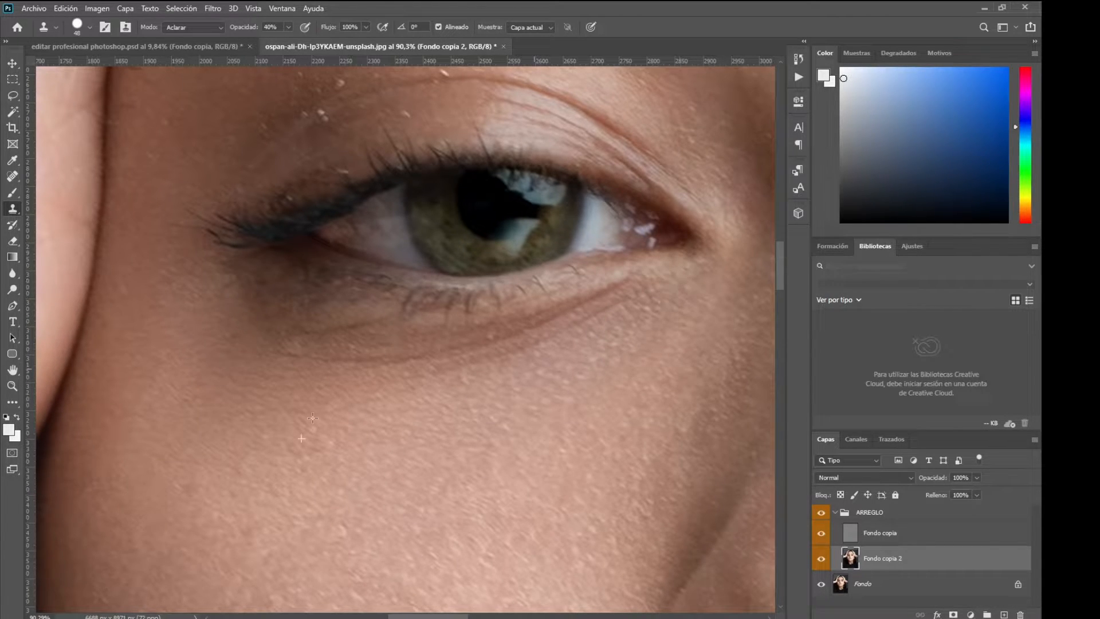
pyautogui.scroll(-10, 507, 382)
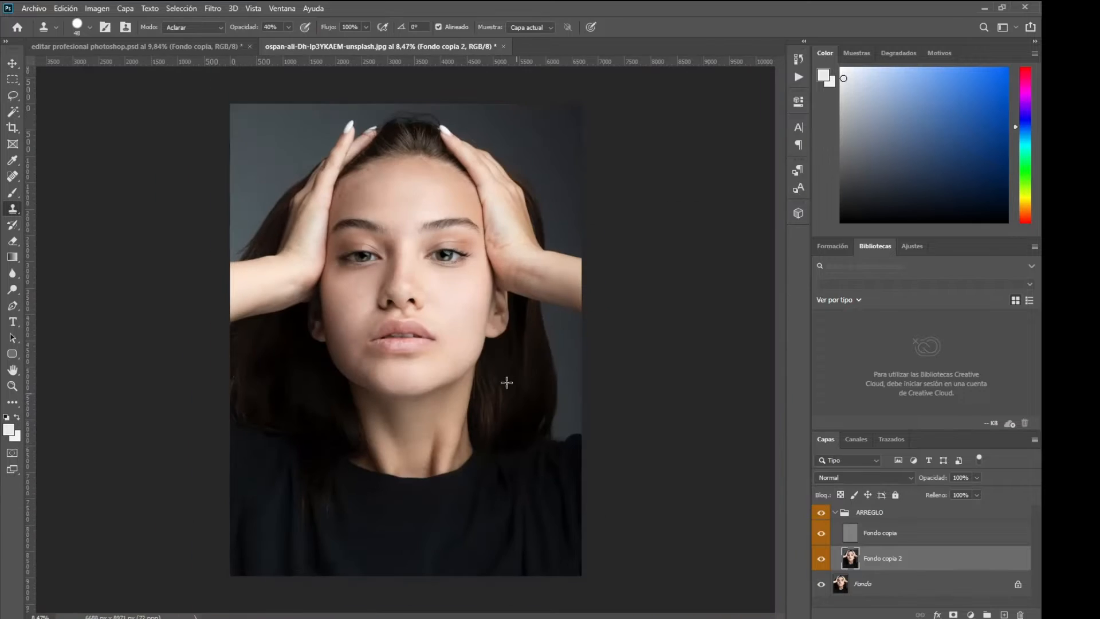
# Resample nearby skin and even out the inner under-eye area beside the nose on the shaded side.
pyautogui.scroll(2, 404, 281)
pyautogui.scroll(5, 372, 271)
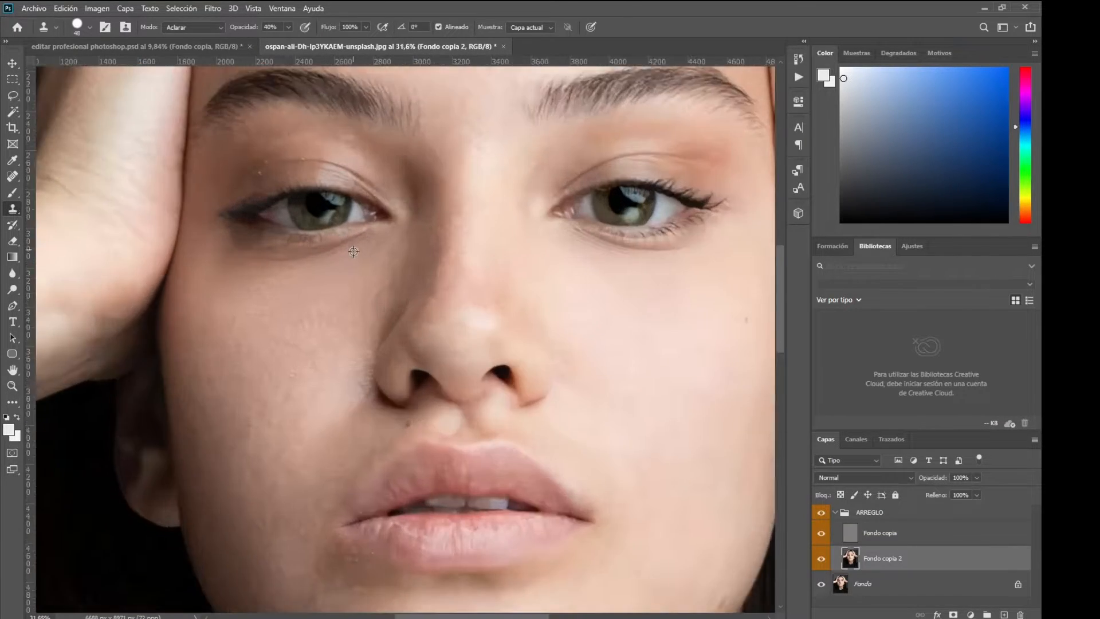
pyautogui.moveTo(372, 270); pyautogui.dragTo(307, 280)
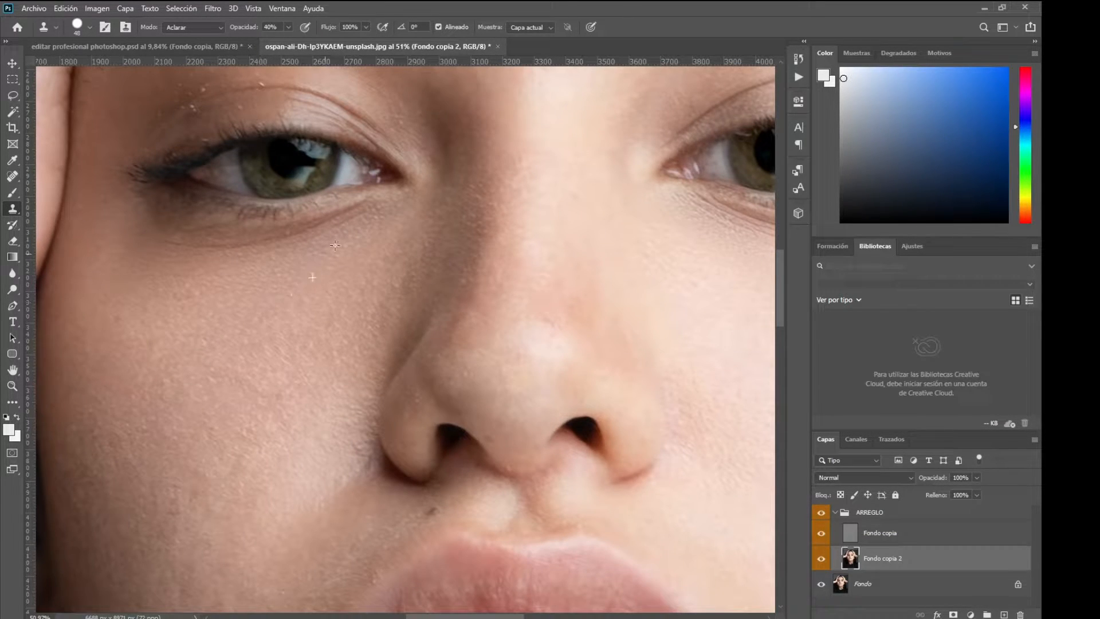
pyautogui.keyDown('alt'); pyautogui.click(292, 300); pyautogui.keyUp('alt')
pyautogui.click(296, 286)
pyautogui.scroll(-4, 285, 392)
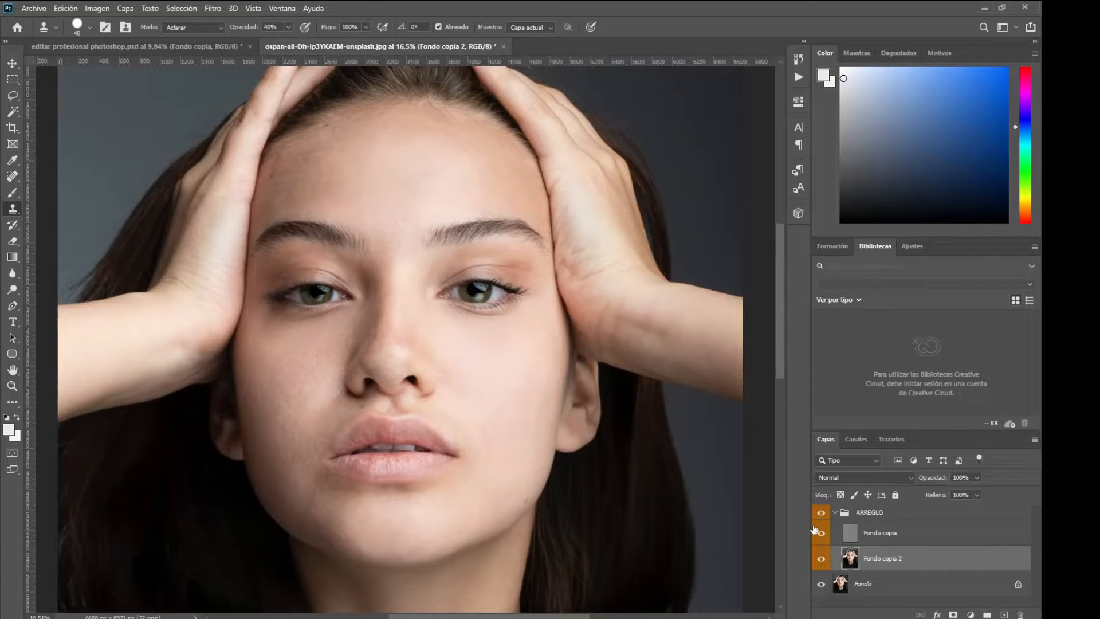
# Change the Clone Stamp to a soft 113 px brush and even out the skin tone across the forehead.
pyautogui.scroll(4, 476, 320)
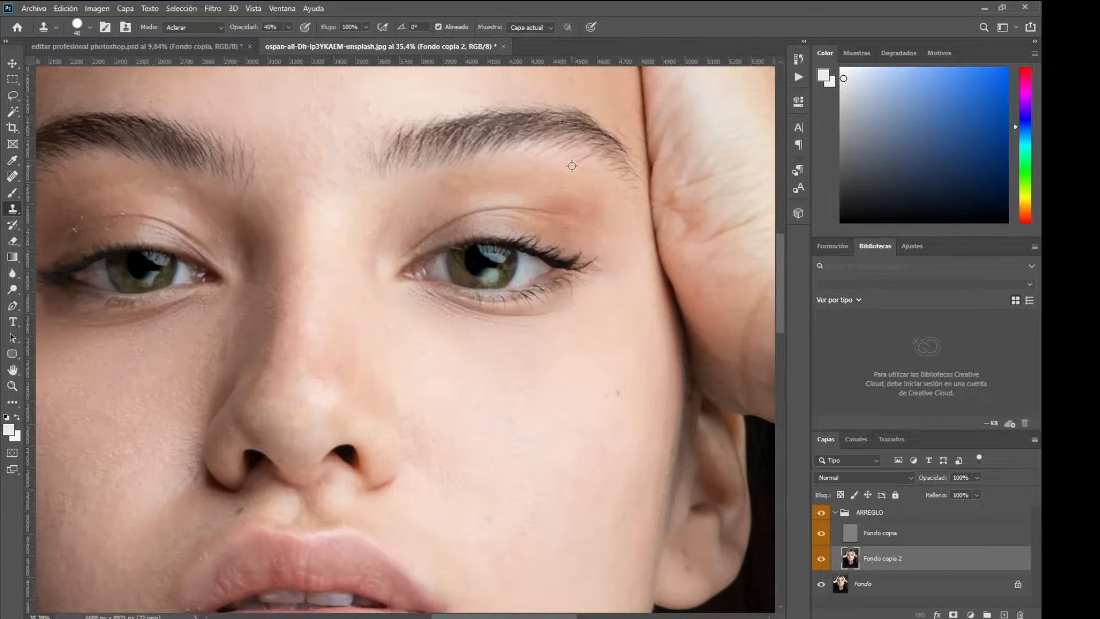
pyautogui.scroll(2, 593, 244)
pyautogui.scroll(4, 593, 244)
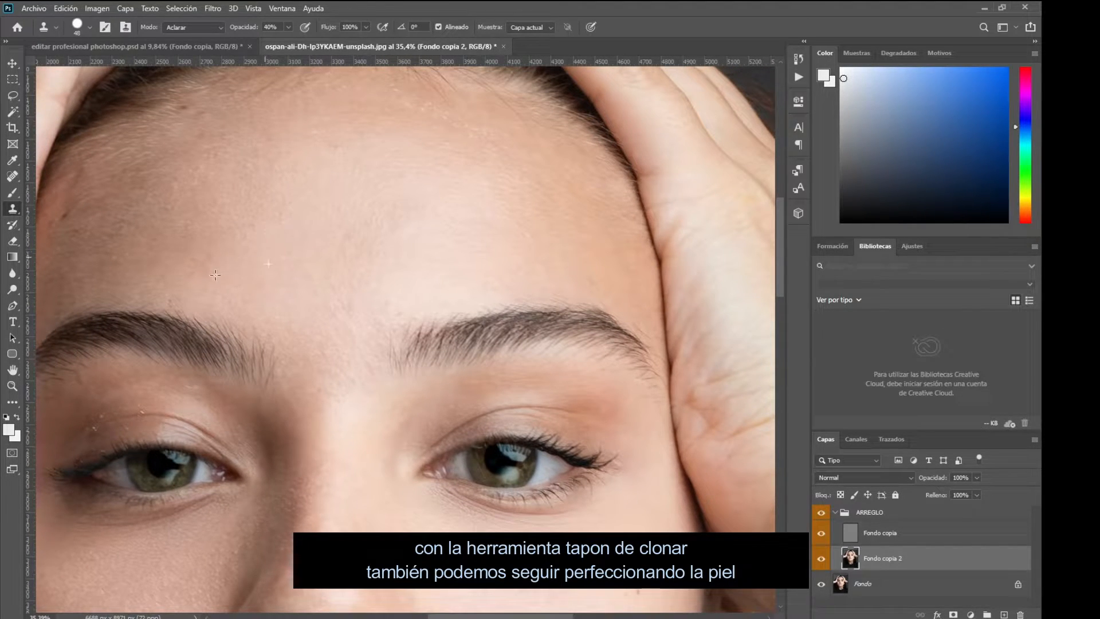
pyautogui.scroll(1, 264, 220)
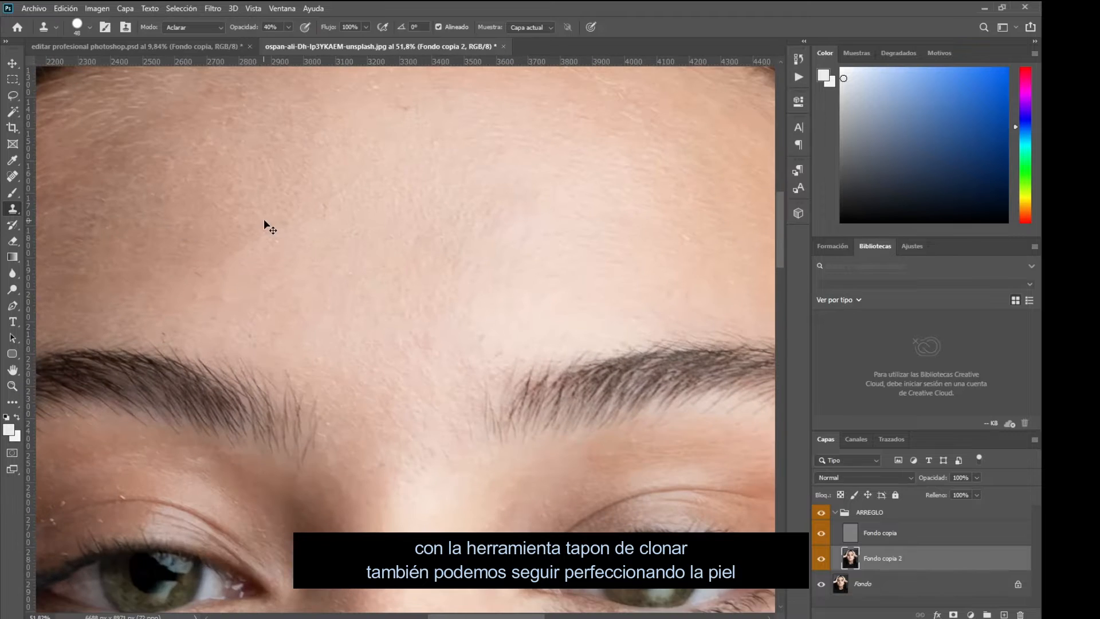
pyautogui.rightClick(371, 188)
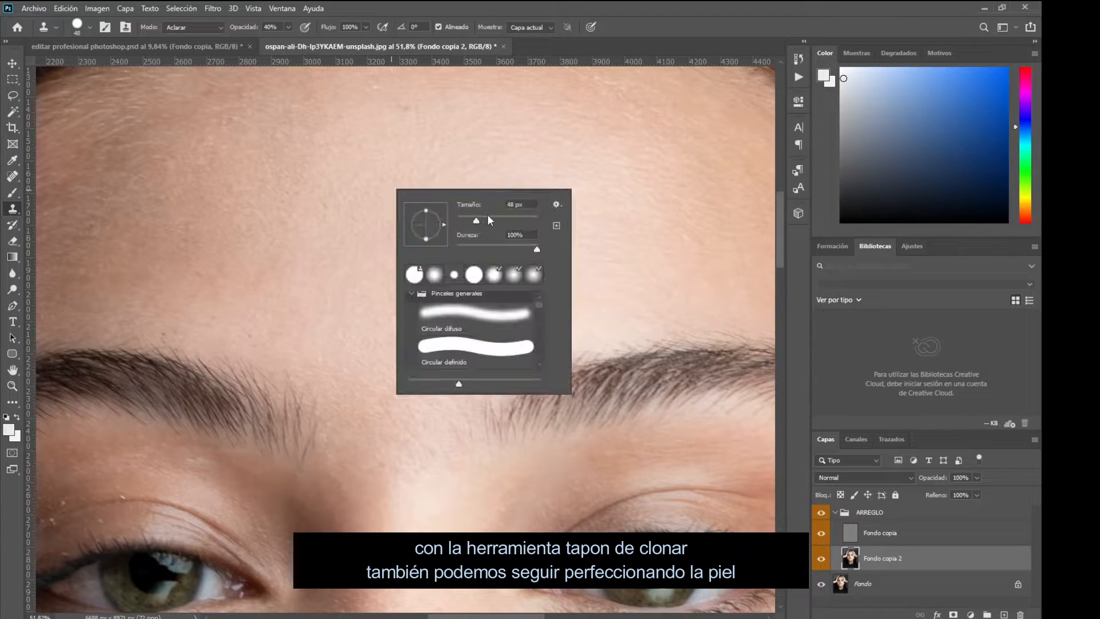
pyautogui.click(315, 178)
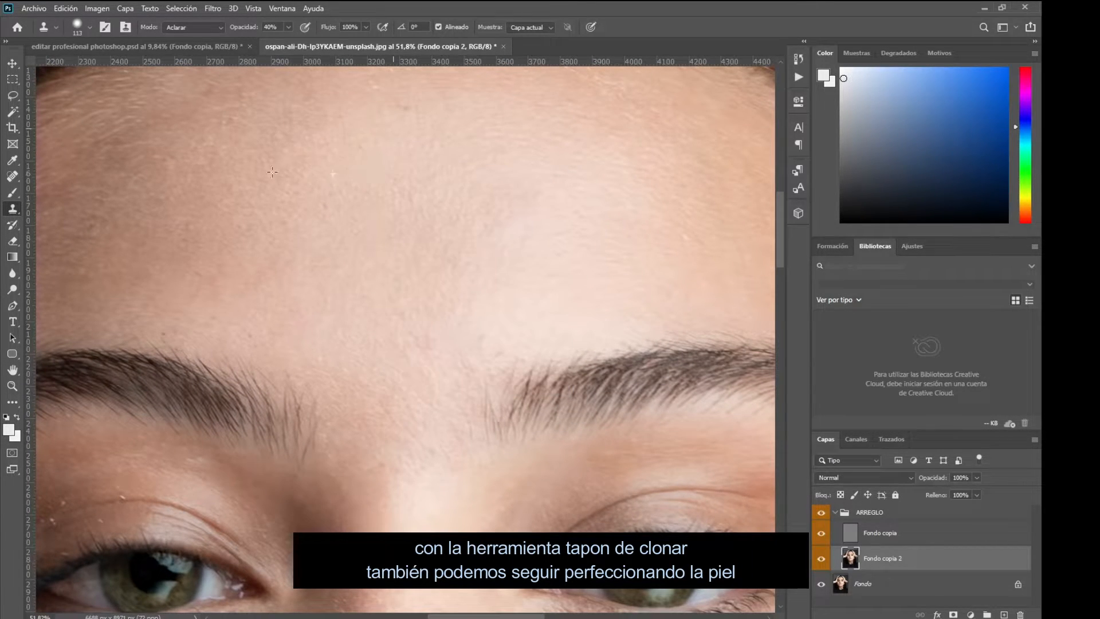
pyautogui.scroll(-2, 278, 253)
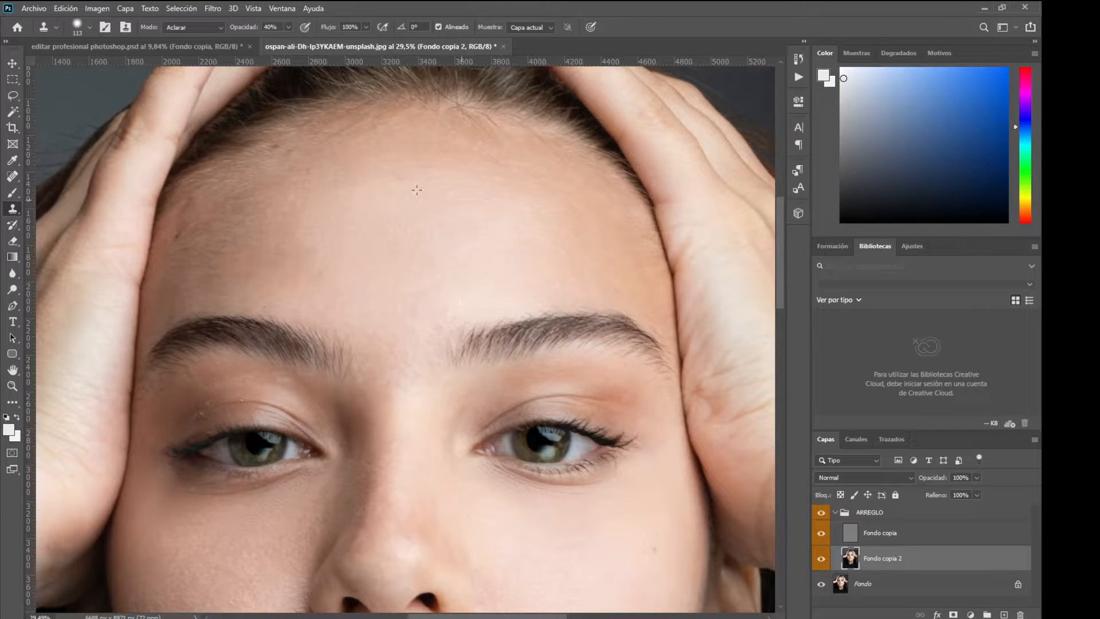
pyautogui.scroll(-2, 311, 190)
pyautogui.scroll(3, 312, 233)
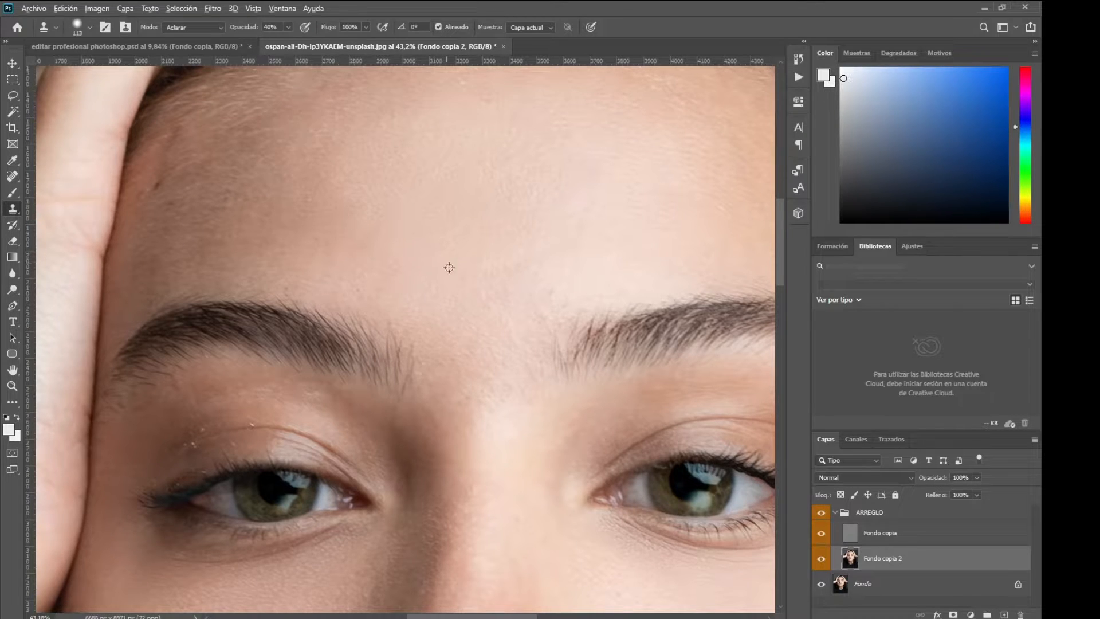
pyautogui.scroll(-2, 447, 263)
# Smooth the skin tone on the cheeks and around the mouth with the Clone Stamp.
pyautogui.scroll(3, 564, 272)
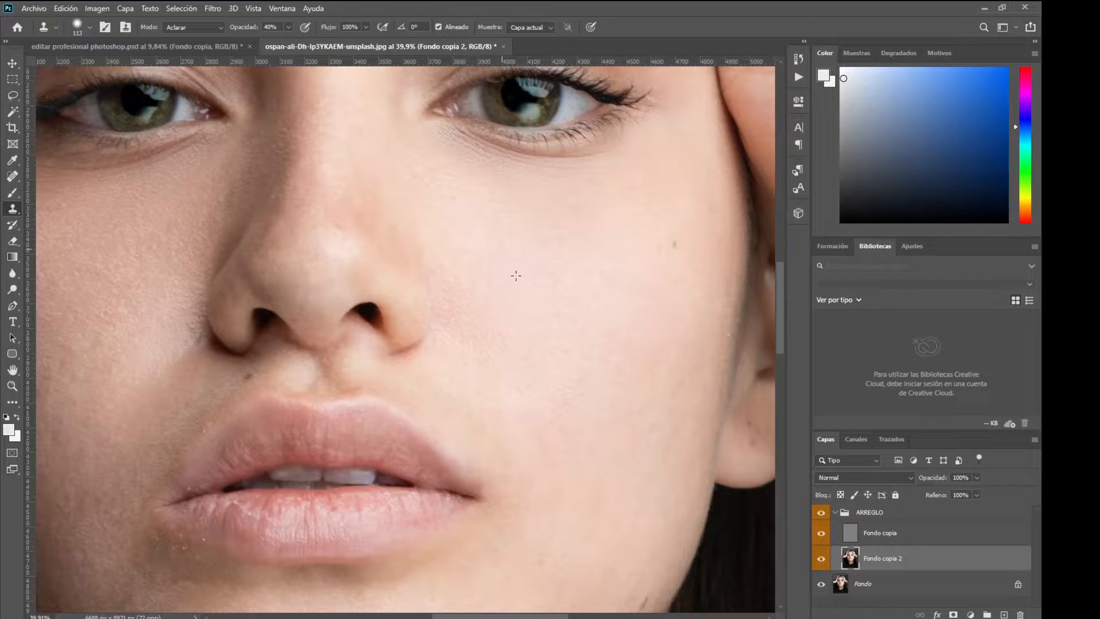
pyautogui.scroll(-2, 516, 275)
pyautogui.scroll(2, 185, 280)
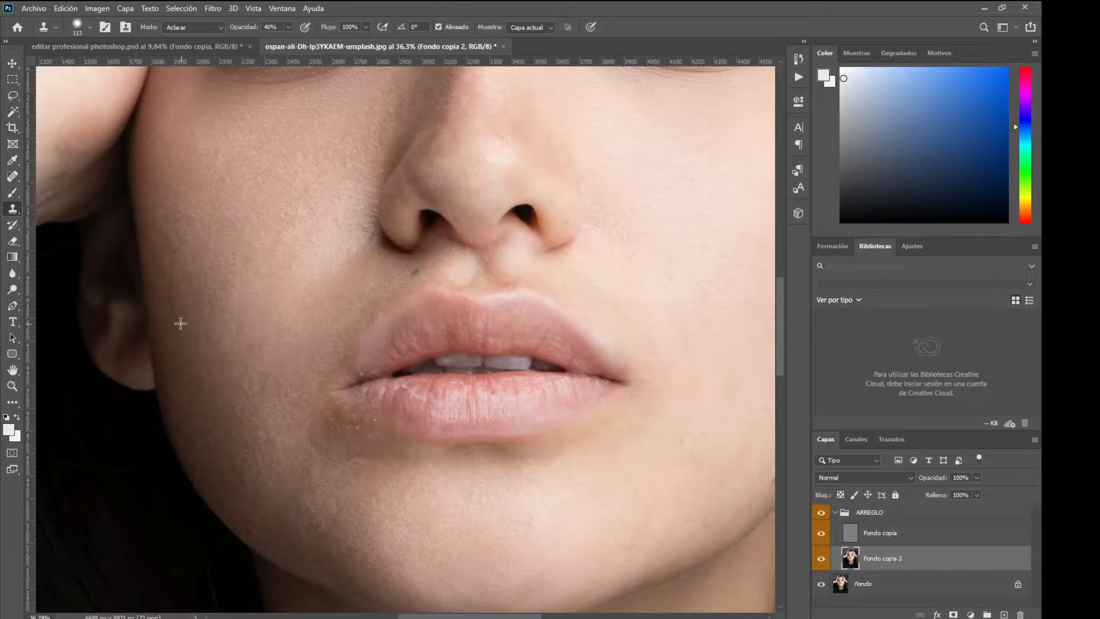
# Return to the Spot Healing Brush, remove remaining marks on the lower cheeks and chin, and compare with the ARREGLO group hidden.
pyautogui.scroll(3, 230, 498)
pyautogui.click(13, 176)
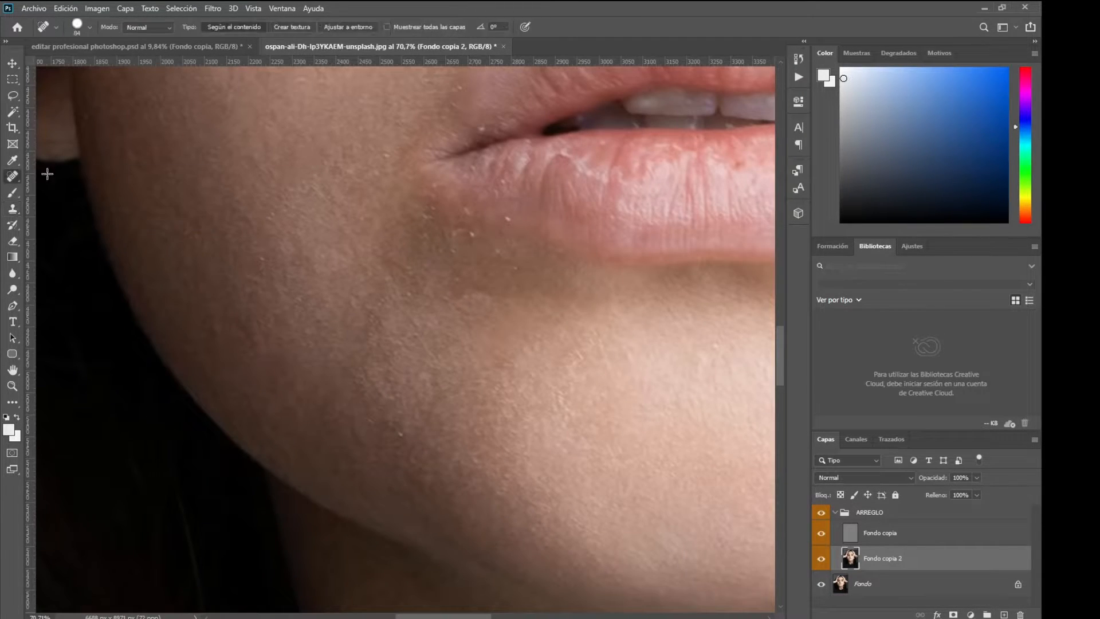
pyautogui.scroll(-4, 320, 427)
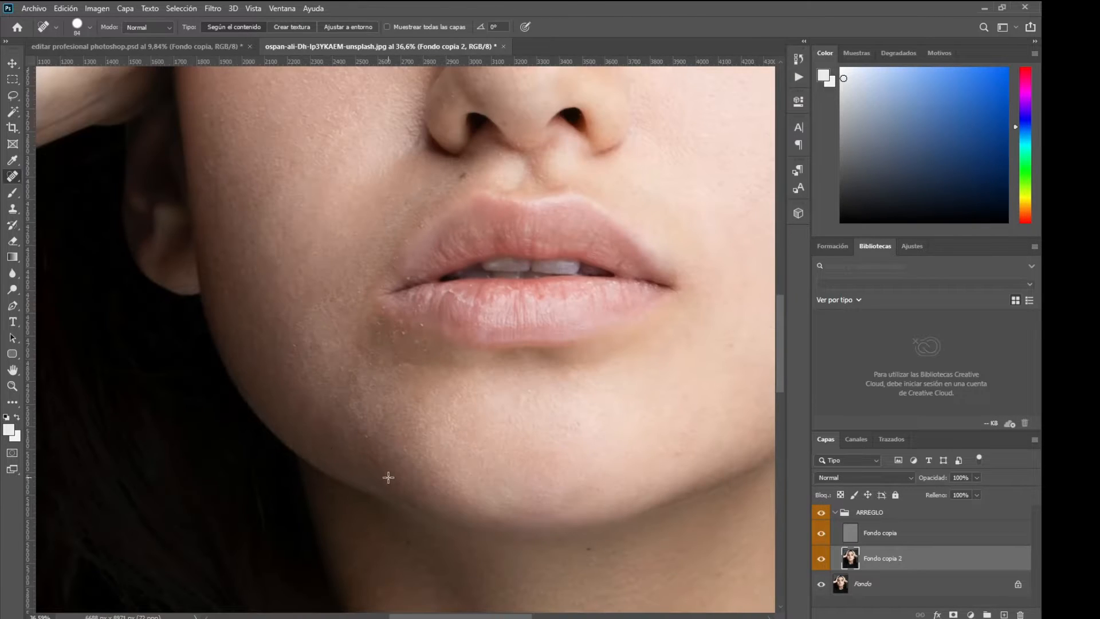
pyautogui.scroll(-3, 557, 488)
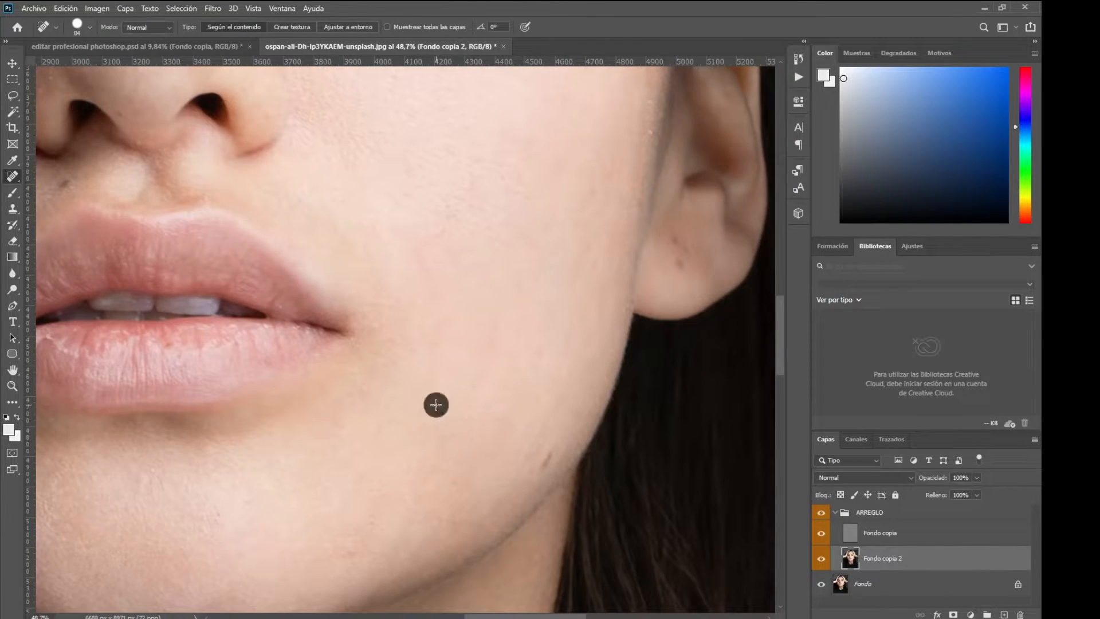
pyautogui.scroll(-2, 417, 500)
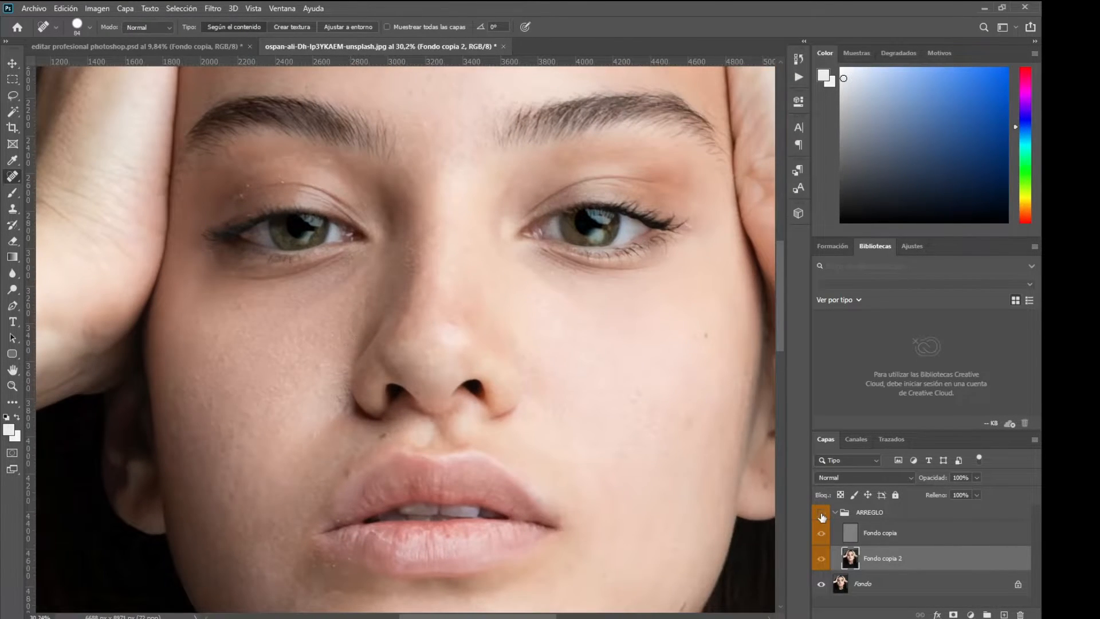
pyautogui.scroll(6, 408, 195)
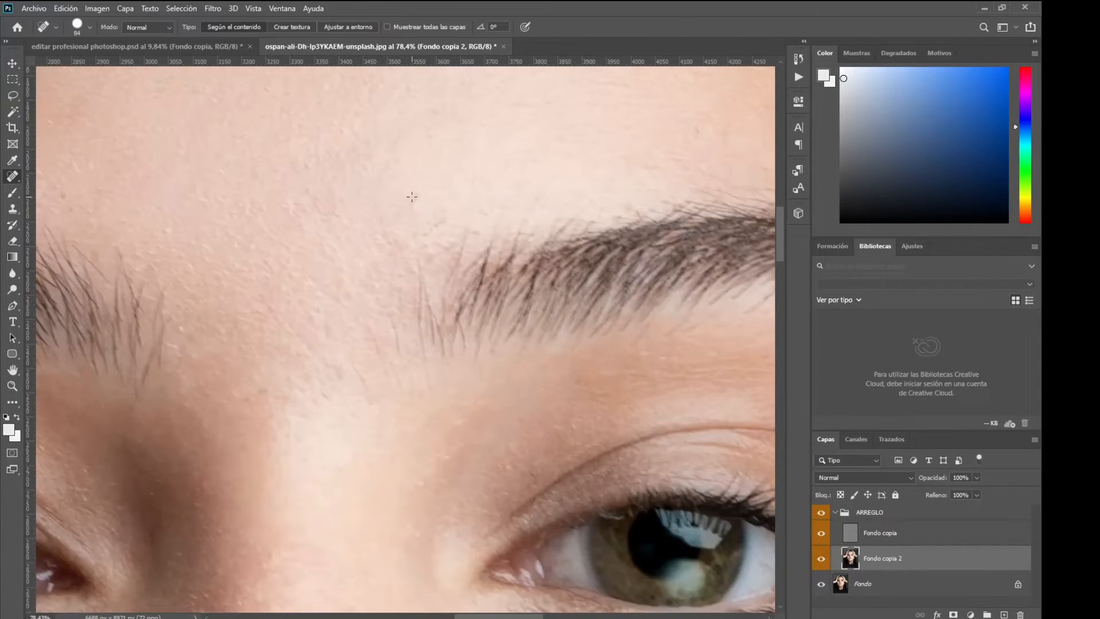
pyautogui.scroll(-6, 287, 307)
pyautogui.scroll(4, 388, 395)
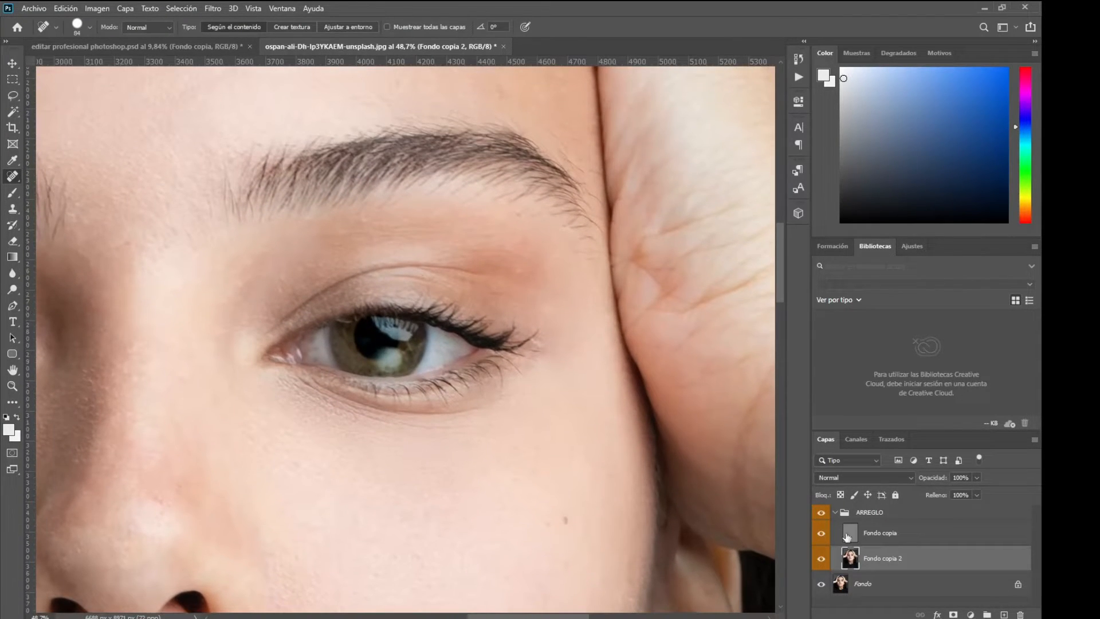
# Collapse the ARREGLO group, add a Curves (Curvas) adjustment layer above it, and lower the curve's midpoint to darken the image.
pyautogui.click(937, 534)
pyautogui.click(928, 513)
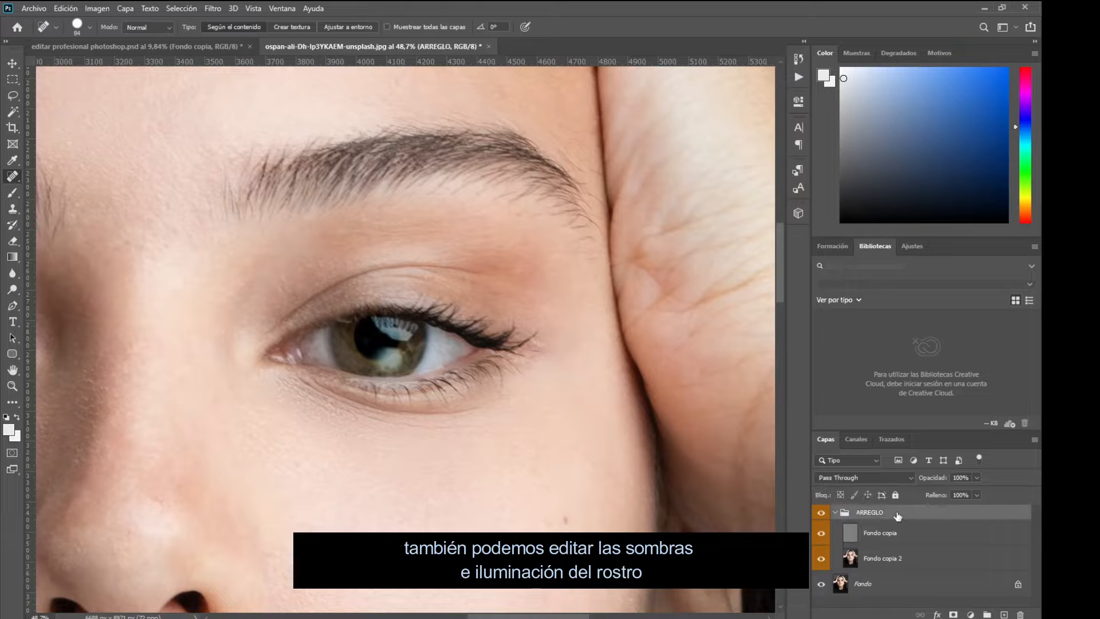
pyautogui.click(836, 512)
pyautogui.click(970, 615)
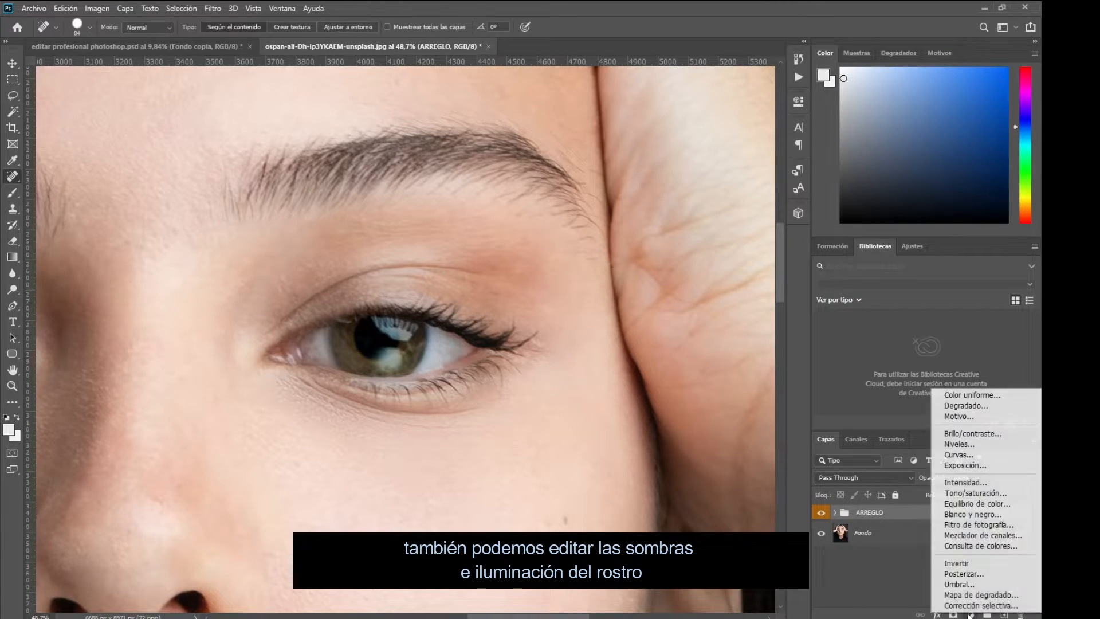
pyautogui.click(970, 456)
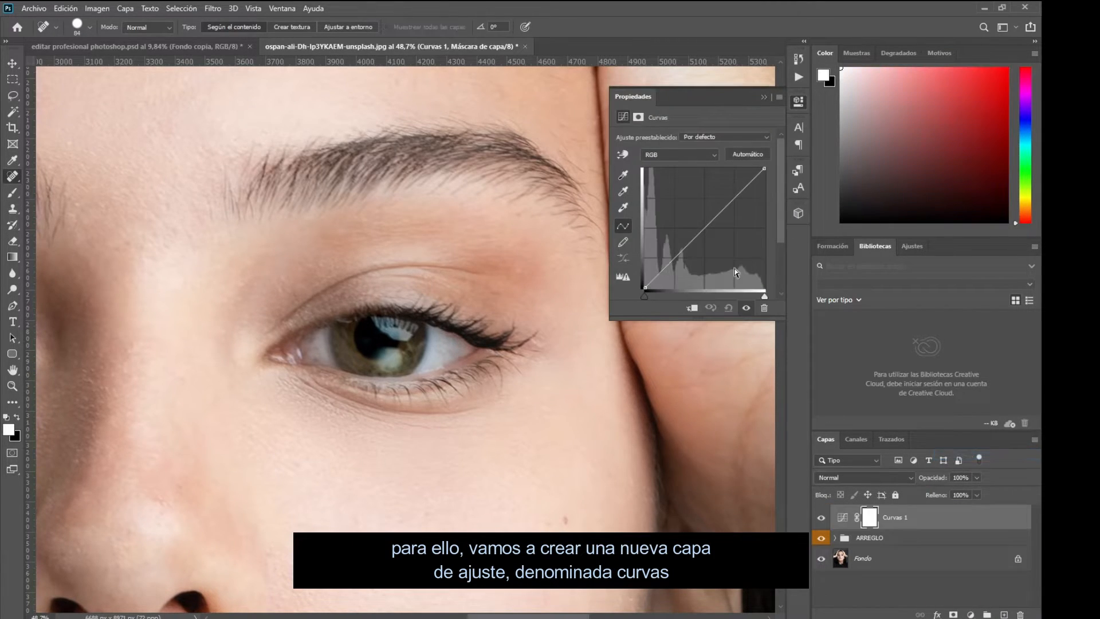
pyautogui.moveTo(705, 229); pyautogui.dragTo(711, 238)
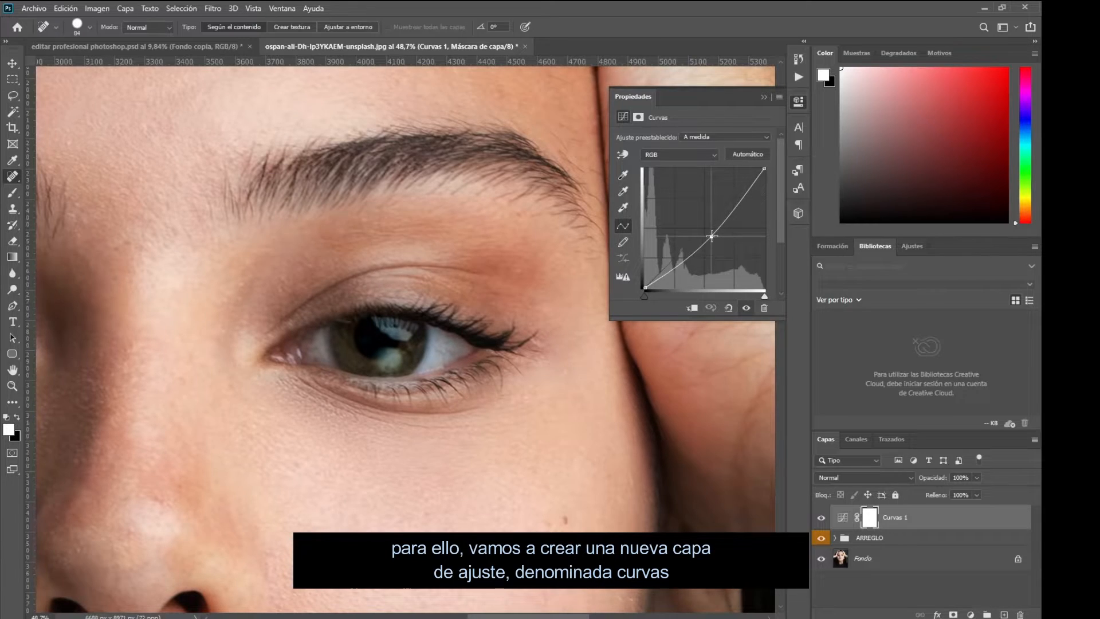
# Rename the Curves adjustment layer as SOMBRAS.
pyautogui.doubleClick(896, 517)
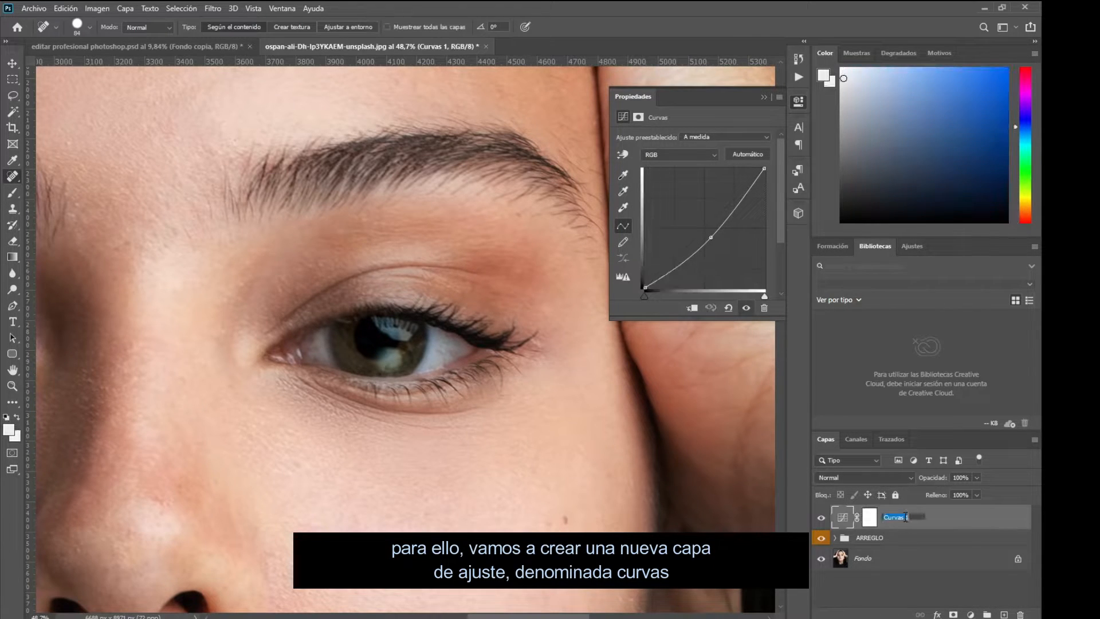
pyautogui.write('SO')
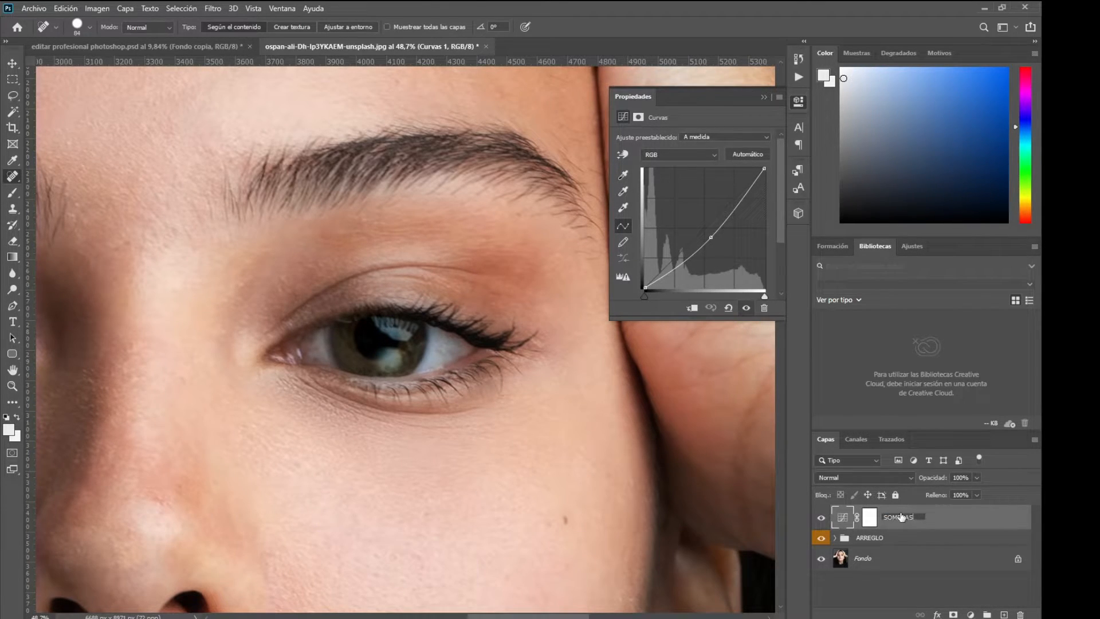
pyautogui.write('MBRAS')
pyautogui.press('Return')
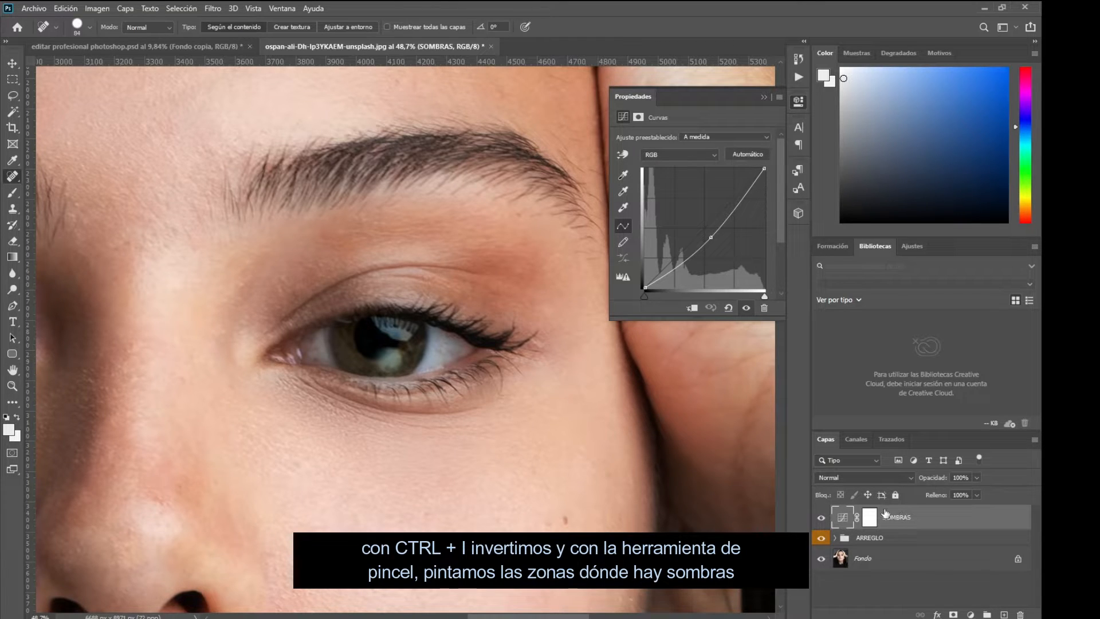
# Invert the SOMBRAS layer mask to black, collapse its properties, and switch to the Brush tool (Pincel) for painting shadows.
pyautogui.click(876, 518)
pyautogui.hotkey('ctrl', 'i')
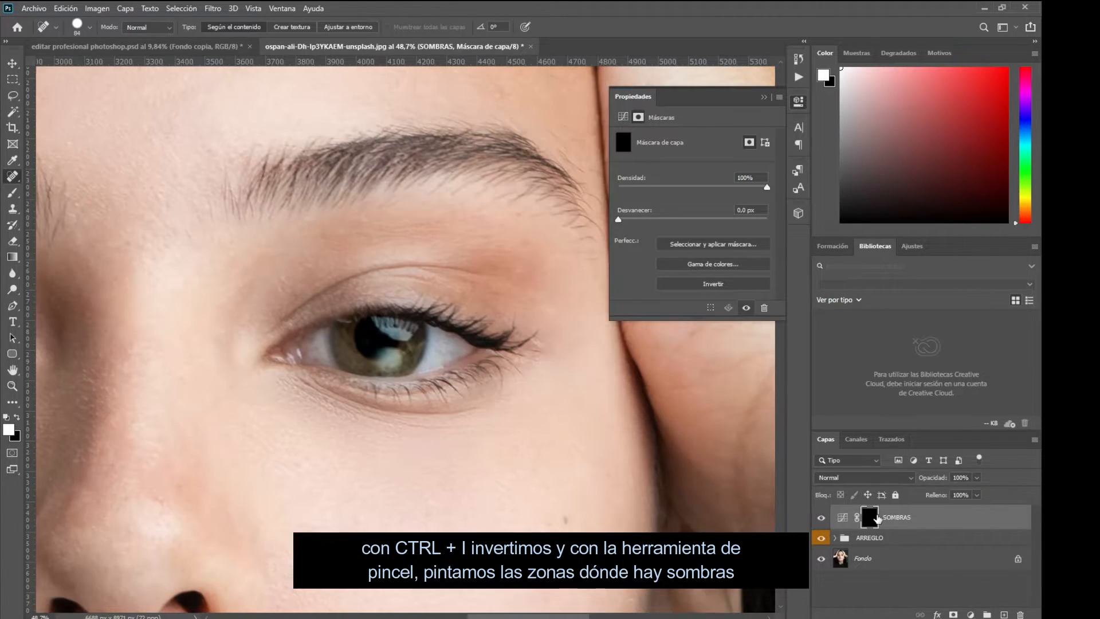
pyautogui.click(763, 97)
pyautogui.moveTo(12, 192); pyautogui.dragTo(51, 195)
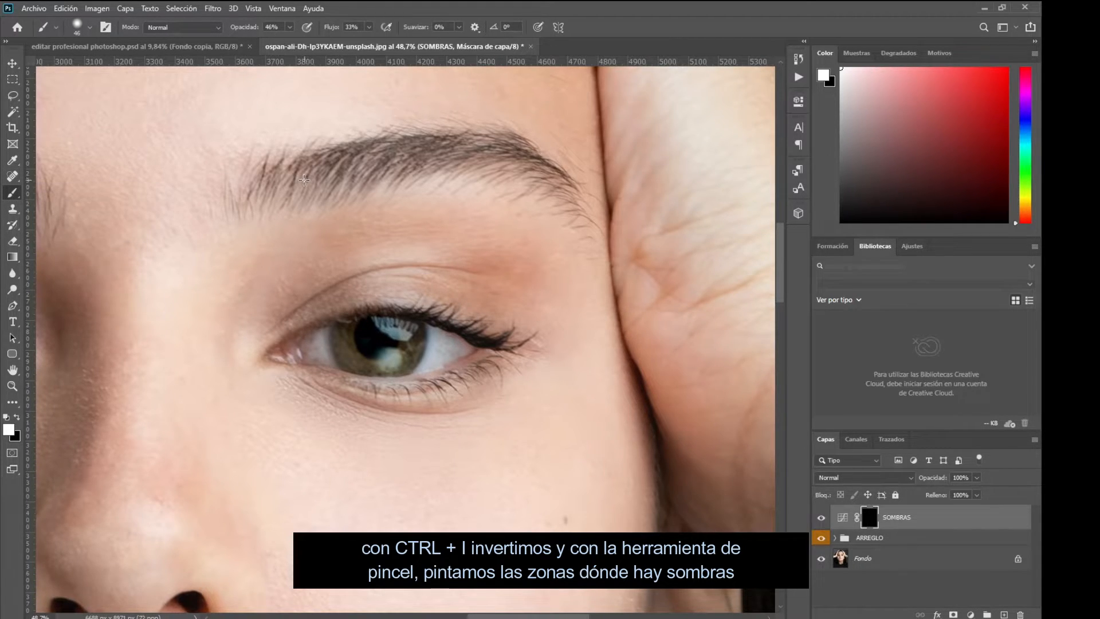
# Paint the eyebrow on the image's right side into the SOMBRAS mask with a 42 px brush at 28% opacity to darken it.
pyautogui.moveTo(250, 28); pyautogui.dragTo(239, 28)
pyautogui.rightClick(310, 166)
pyautogui.moveTo(388, 197); pyautogui.dragTo(387, 199)
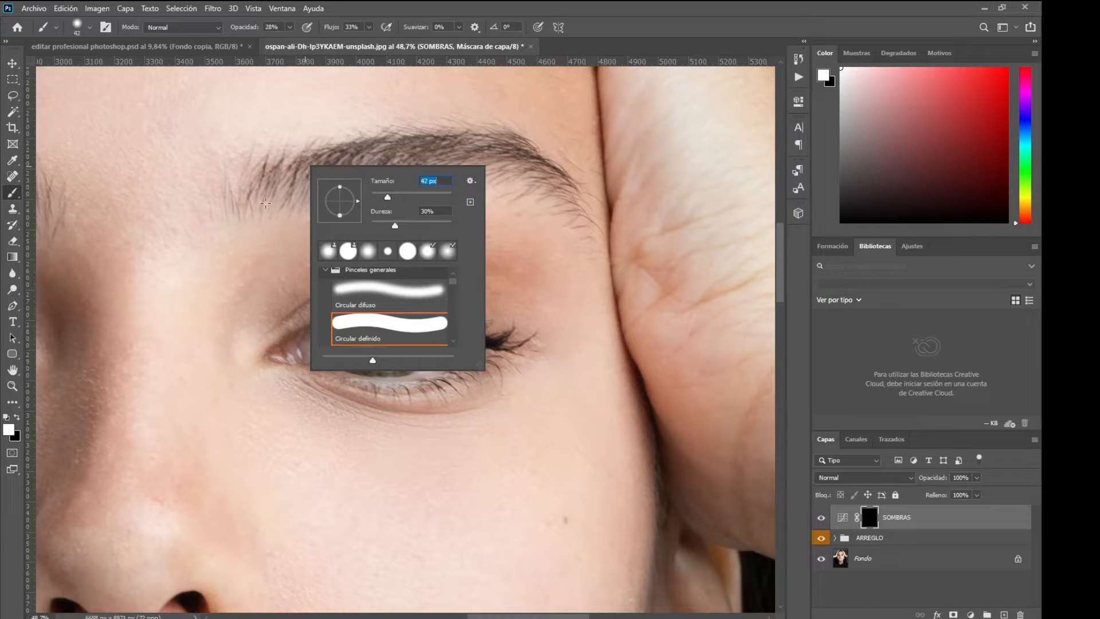
pyautogui.click(266, 200)
pyautogui.moveTo(315, 196)
pyautogui.mouseDown()
pyautogui.moveTo(415, 168)
pyautogui.moveTo(493, 164)
pyautogui.mouseUp()
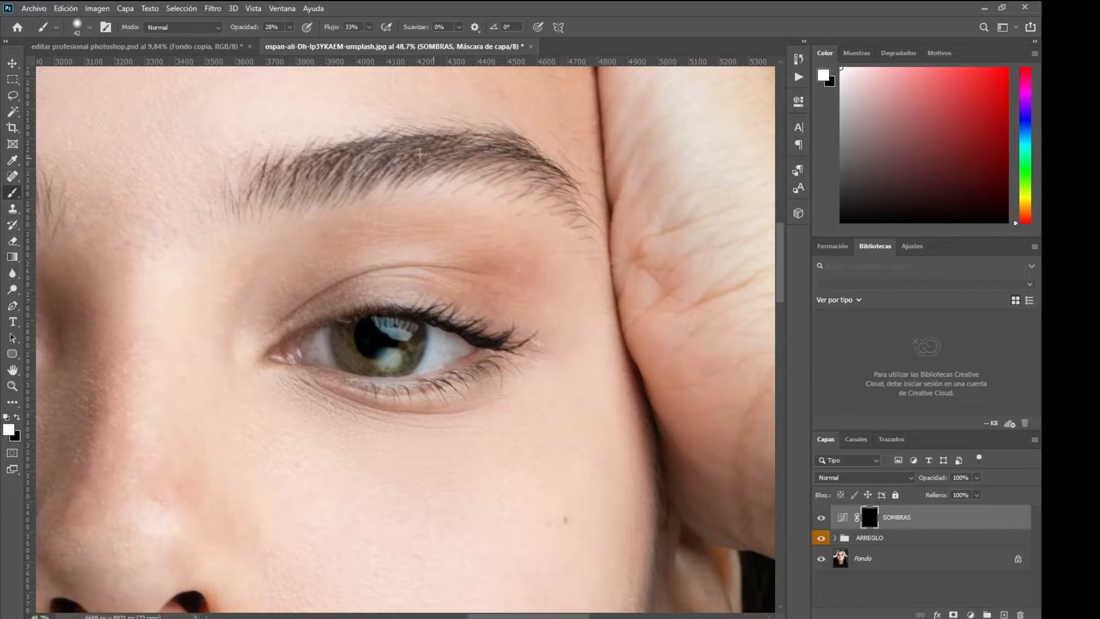
pyautogui.moveTo(300, 168)
pyautogui.mouseDown()
pyautogui.moveTo(281, 193)
pyautogui.moveTo(318, 164)
pyautogui.mouseUp()
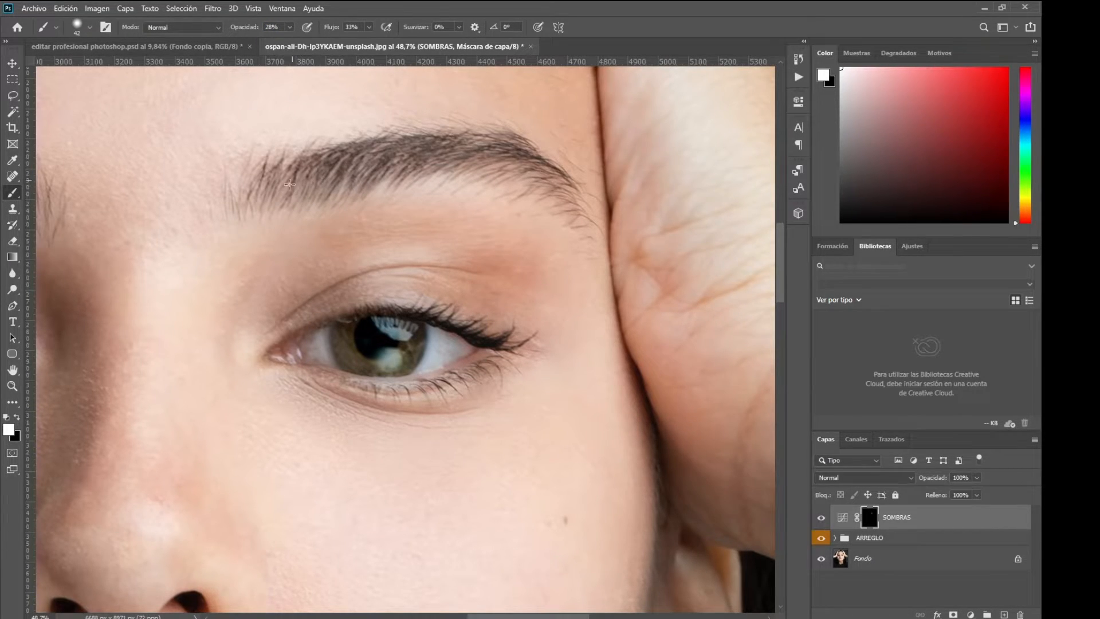
# Darken the eyebrow on the image's left side by painting over it on the SOMBRAS mask.
pyautogui.scroll(-3, 542, 194)
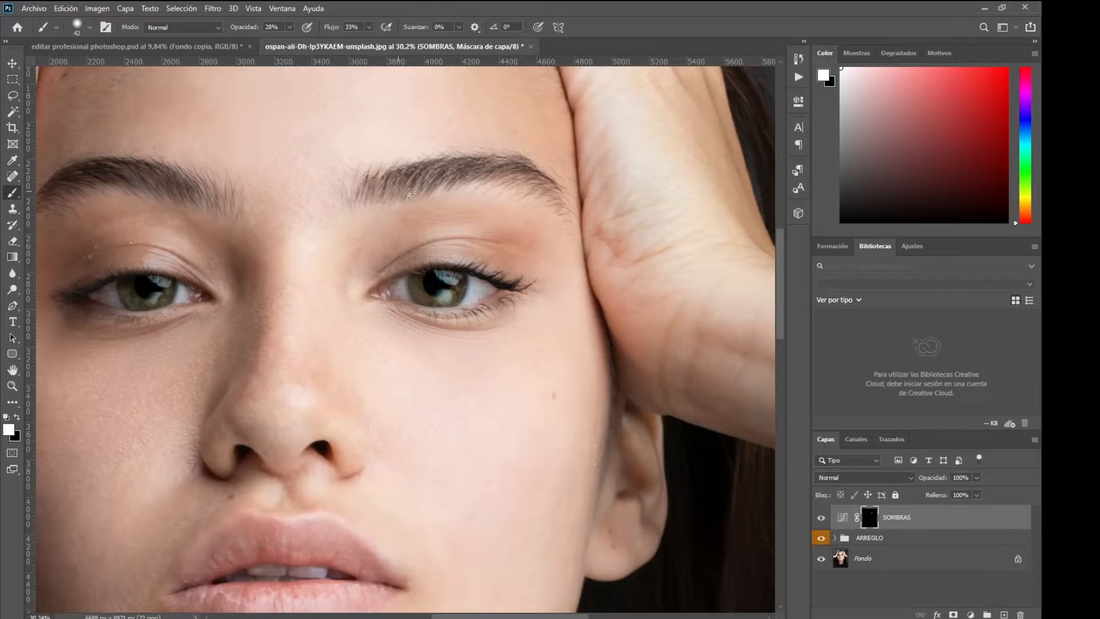
pyautogui.moveTo(408, 194)
pyautogui.mouseDown()
pyautogui.moveTo(488, 171)
pyautogui.moveTo(537, 195)
pyautogui.mouseUp()
pyautogui.scroll(3, 361, 290)
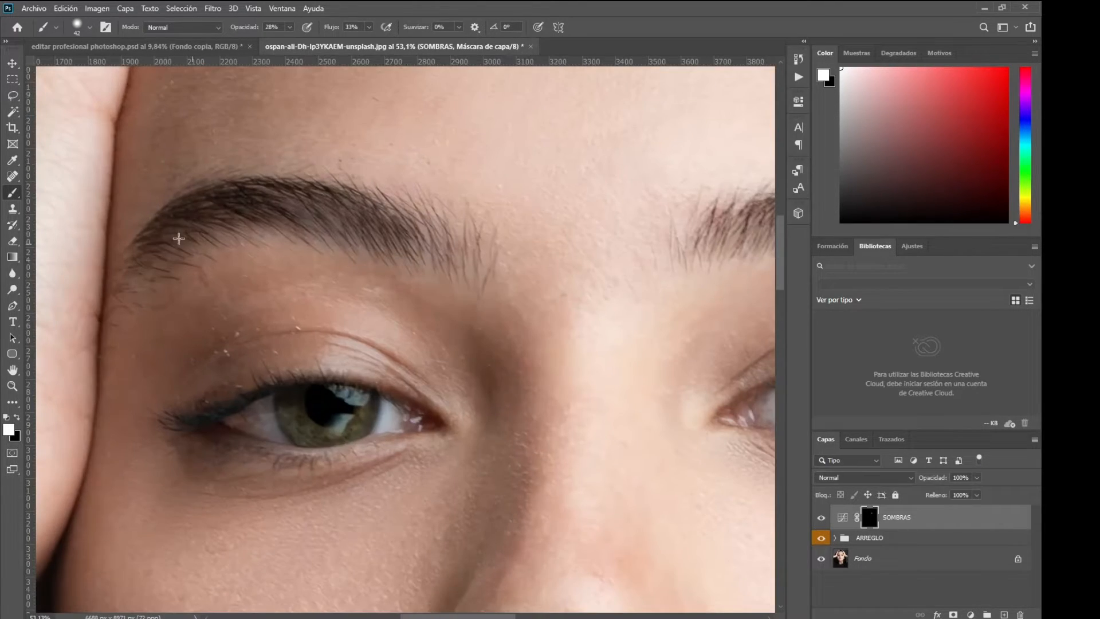
pyautogui.moveTo(178, 239)
pyautogui.mouseDown()
pyautogui.moveTo(251, 211)
pyautogui.moveTo(350, 223)
pyautogui.moveTo(469, 258)
pyautogui.moveTo(398, 264)
pyautogui.moveTo(317, 218)
pyautogui.mouseUp()
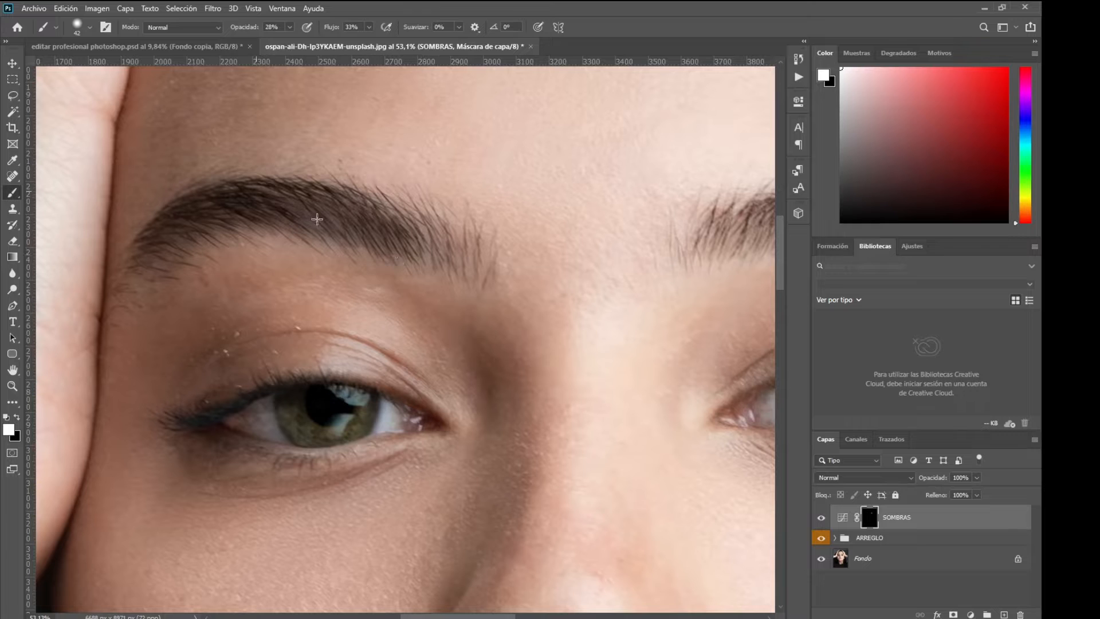
# Add a Curves (Curvas) adjustment layer above SOMBRAS, raise the curve's midpoint to brighten the image, and invert its mask to black.
pyautogui.scroll(-5, 430, 257)
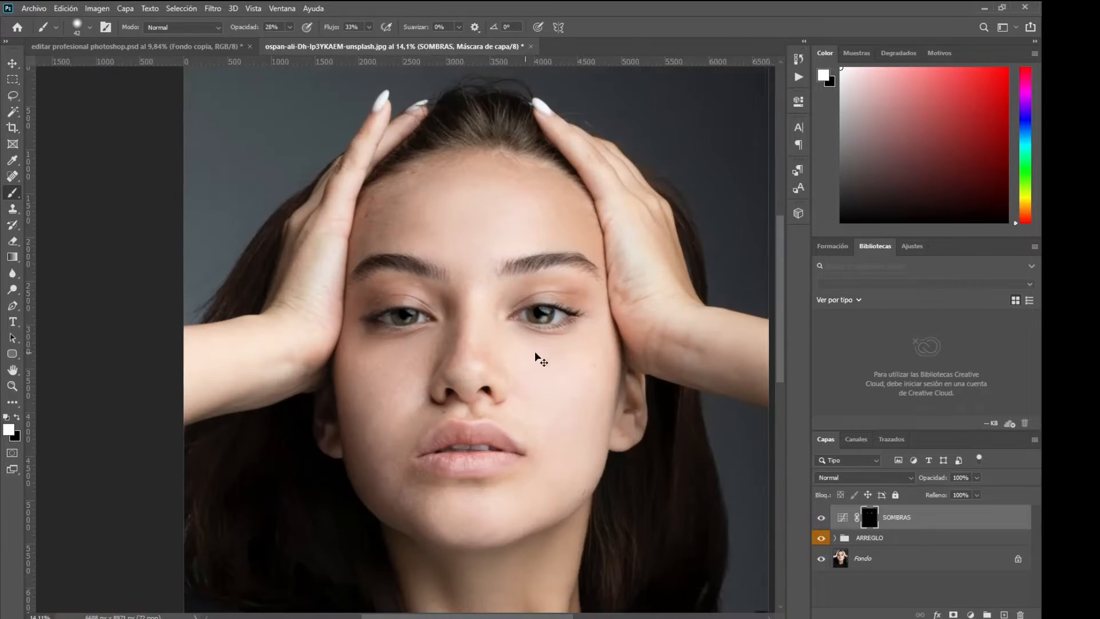
pyautogui.scroll(-2, 541, 360)
pyautogui.hscroll(3, 541, 360)
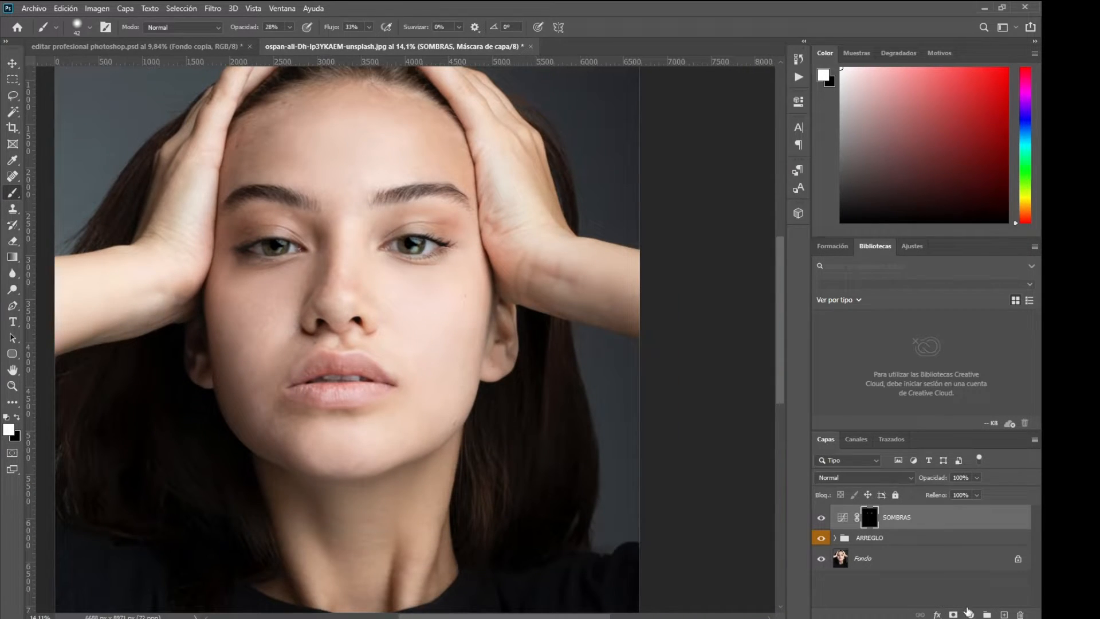
pyautogui.click(968, 612)
pyautogui.click(973, 451)
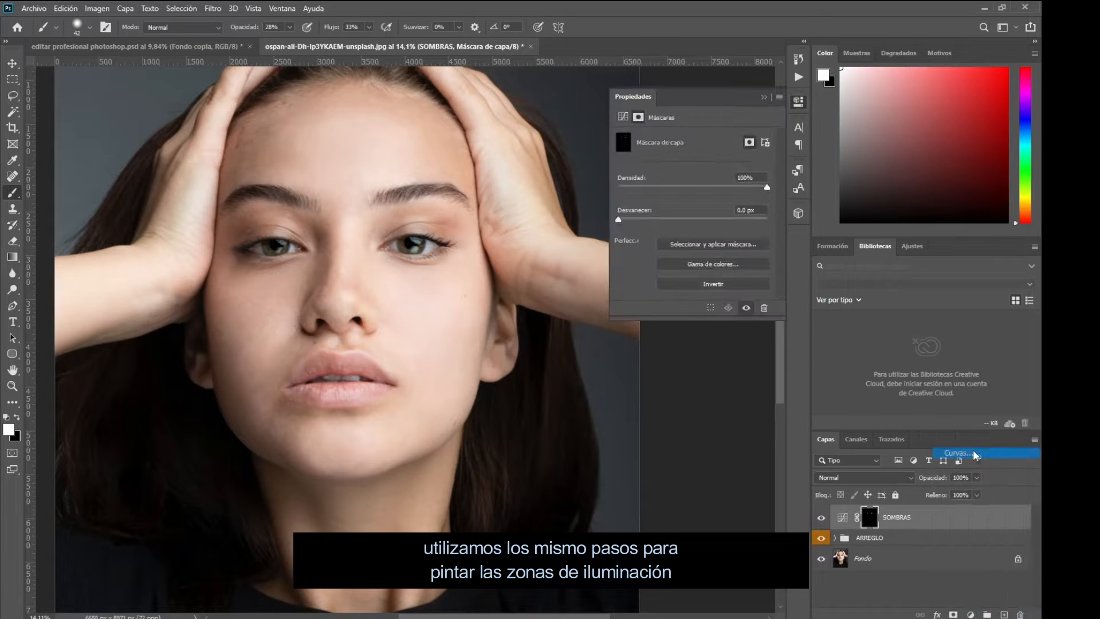
pyautogui.moveTo(695, 236); pyautogui.dragTo(719, 196)
pyautogui.click(764, 97)
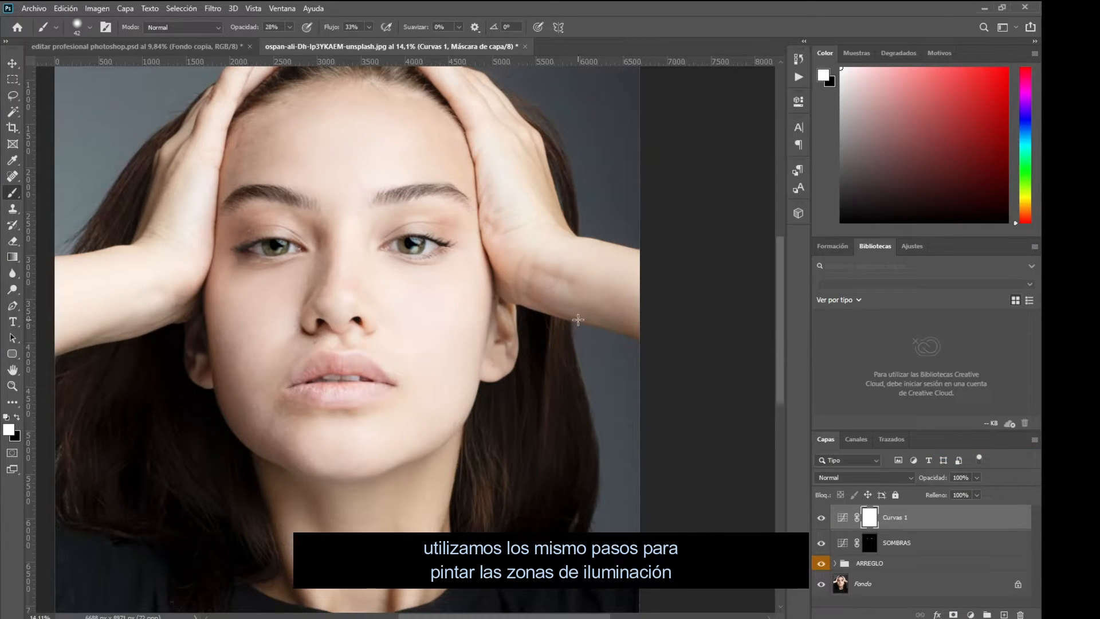
pyautogui.hotkey('ctrl', 'i')
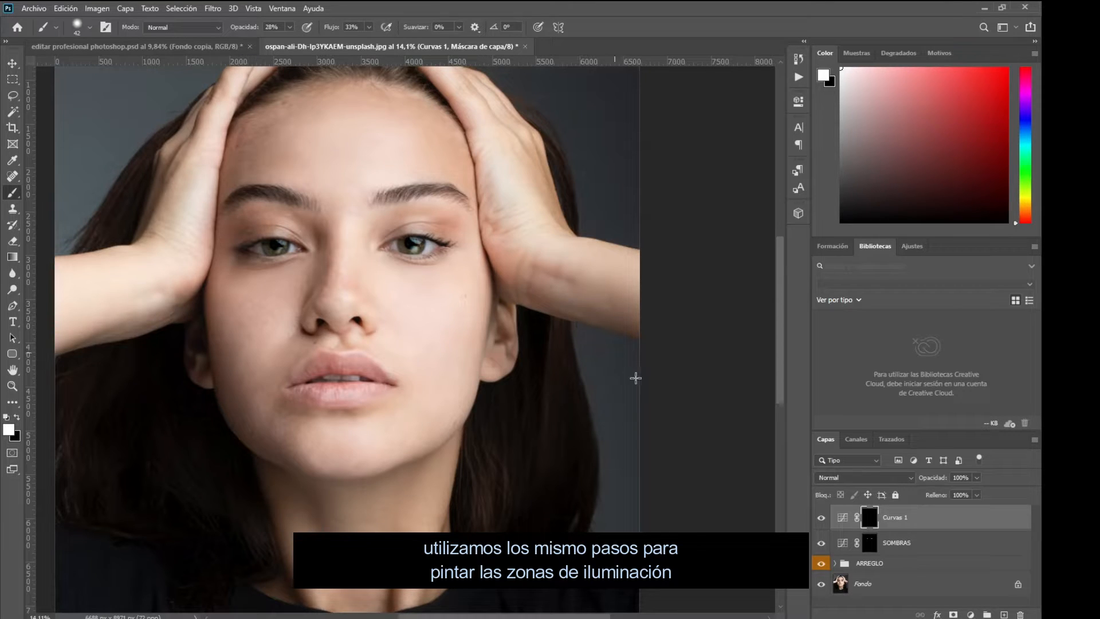
# Rename the new brightening Curves layer as ILUMINACIÓN.
pyautogui.doubleClick(889, 518)
pyautogui.write('ILUMINACI')
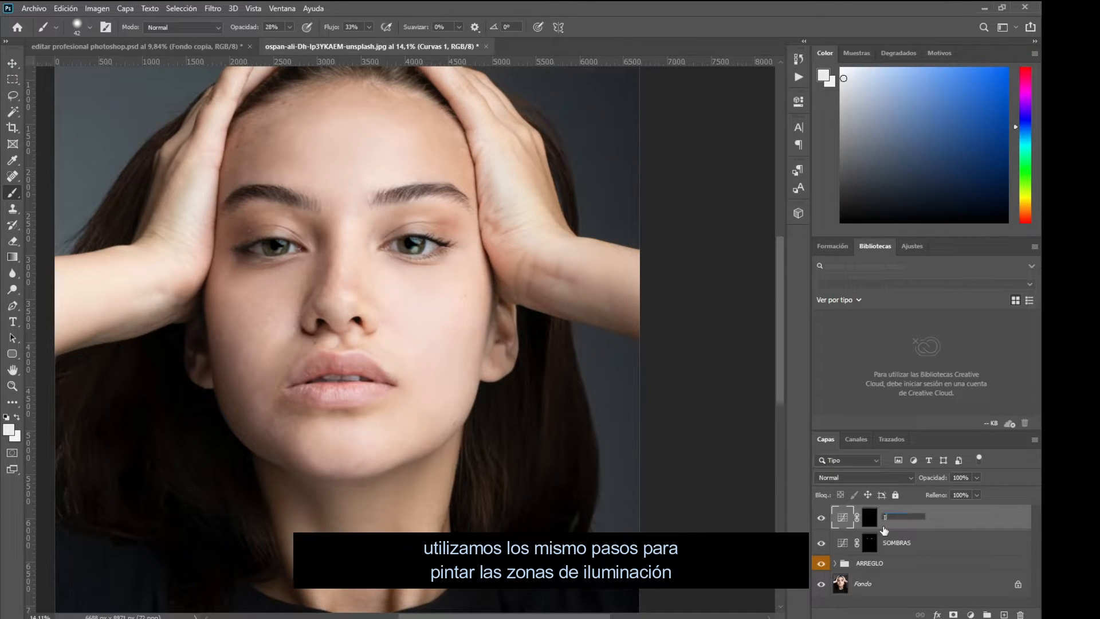
pyautogui.write('ÓN')
pyautogui.press('Return')
# Brighten the irises of both eyes by painting over them in white on the ILUMINACIÓN layer mask.
pyautogui.click(869, 518)
pyautogui.keyDown('alt'); pyautogui.scroll(8, 417, 242); pyautogui.keyUp('alt')
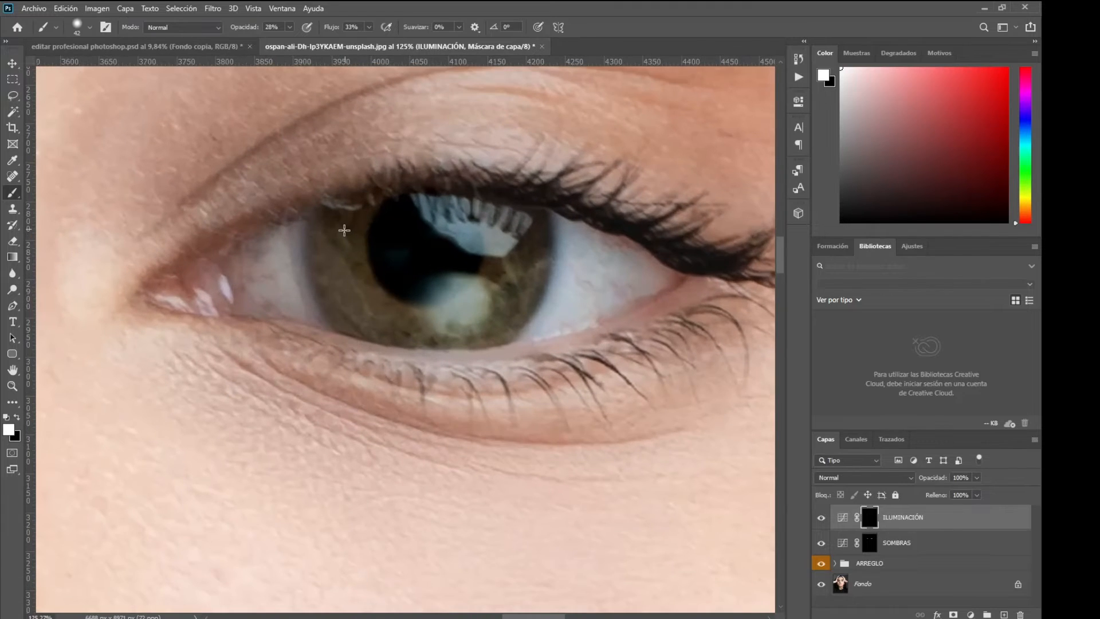
pyautogui.keyDown('alt'); pyautogui.scroll(-5, 361, 278); pyautogui.keyUp('alt')
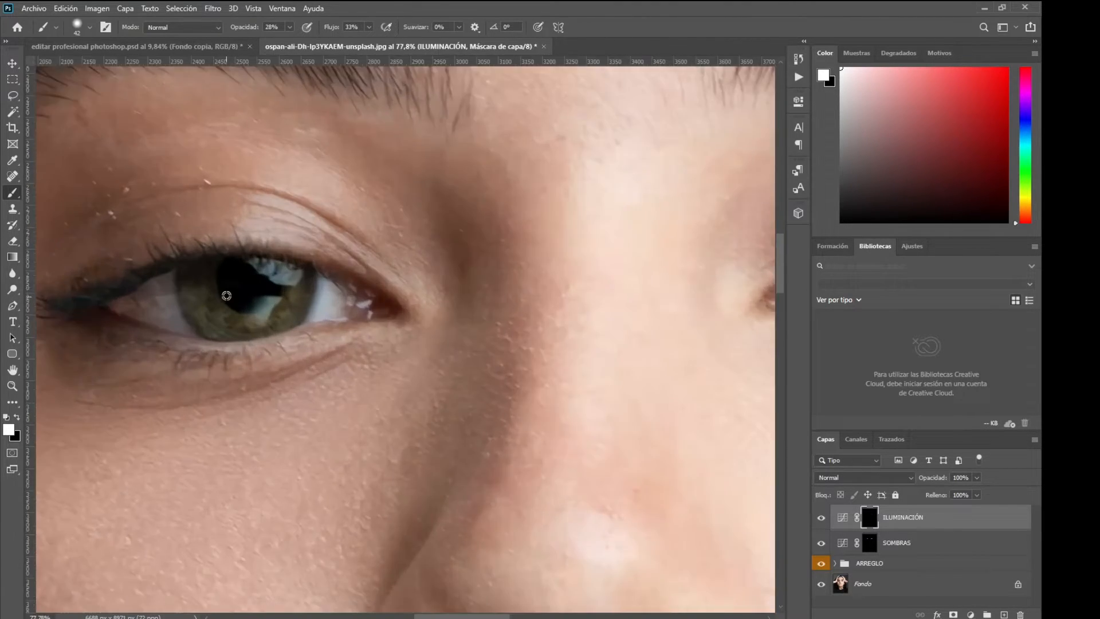
pyautogui.keyDown('alt'); pyautogui.scroll(5, 217, 298); pyautogui.keyUp('alt')
pyautogui.rightClick(365, 269)
pyautogui.press('Escape')
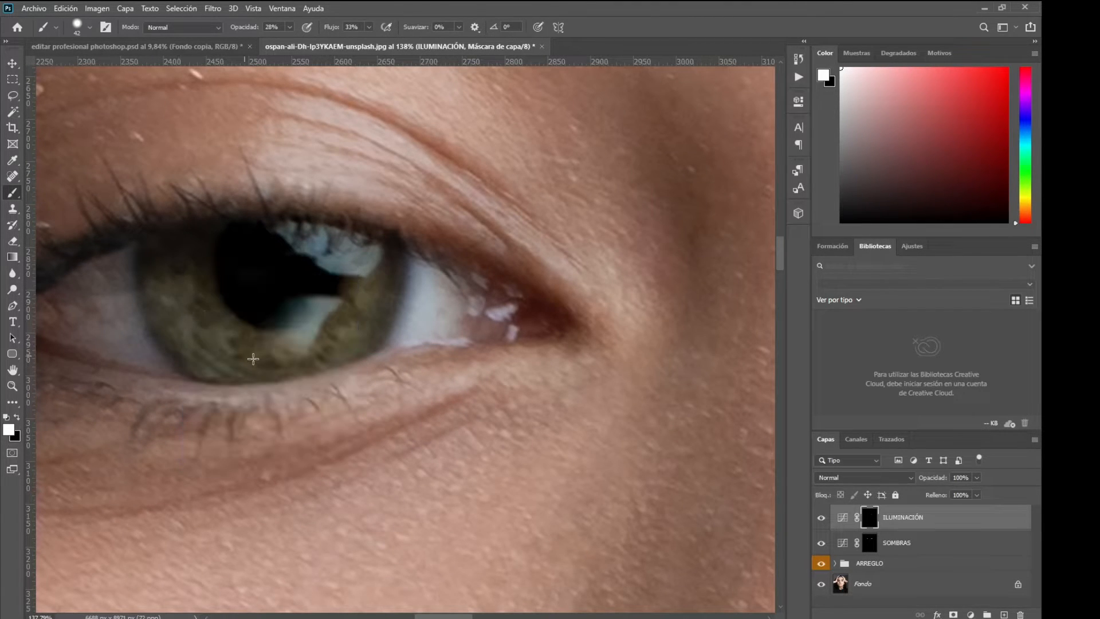
pyautogui.scroll(-5, 373, 270)
pyautogui.scroll(5, 409, 306)
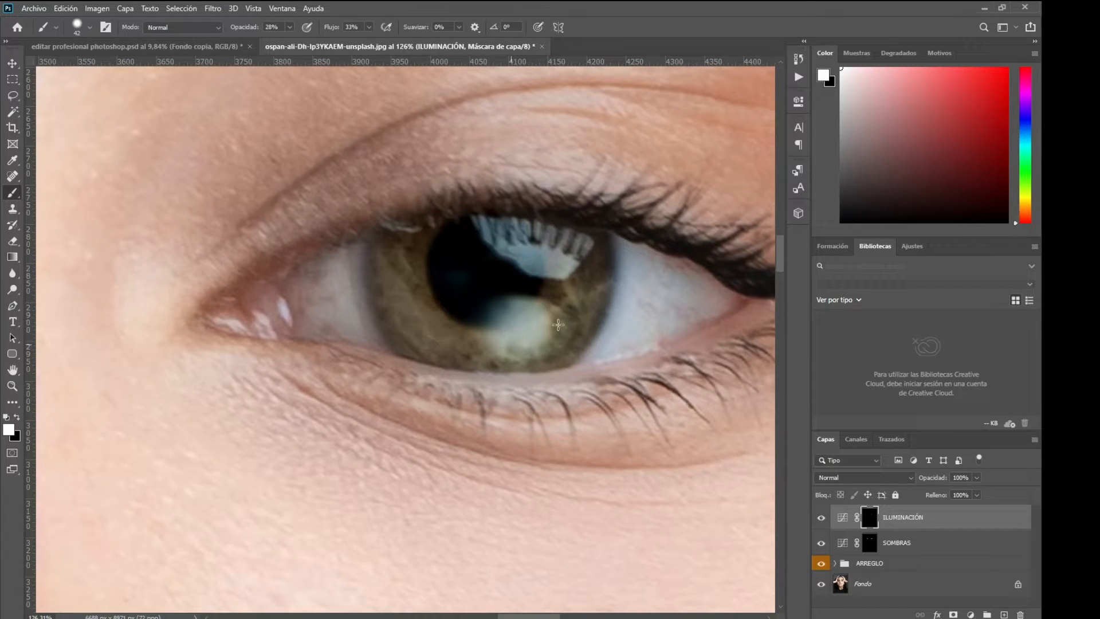
pyautogui.scroll(-5, 559, 325)
pyautogui.scroll(4, 188, 298)
pyautogui.scroll(2, 258, 265)
# Switch to the SOMBRAS mask, reduce the brush to 20 px, and paint dark accents in the eyes.
pyautogui.hotkey('alt', '[')
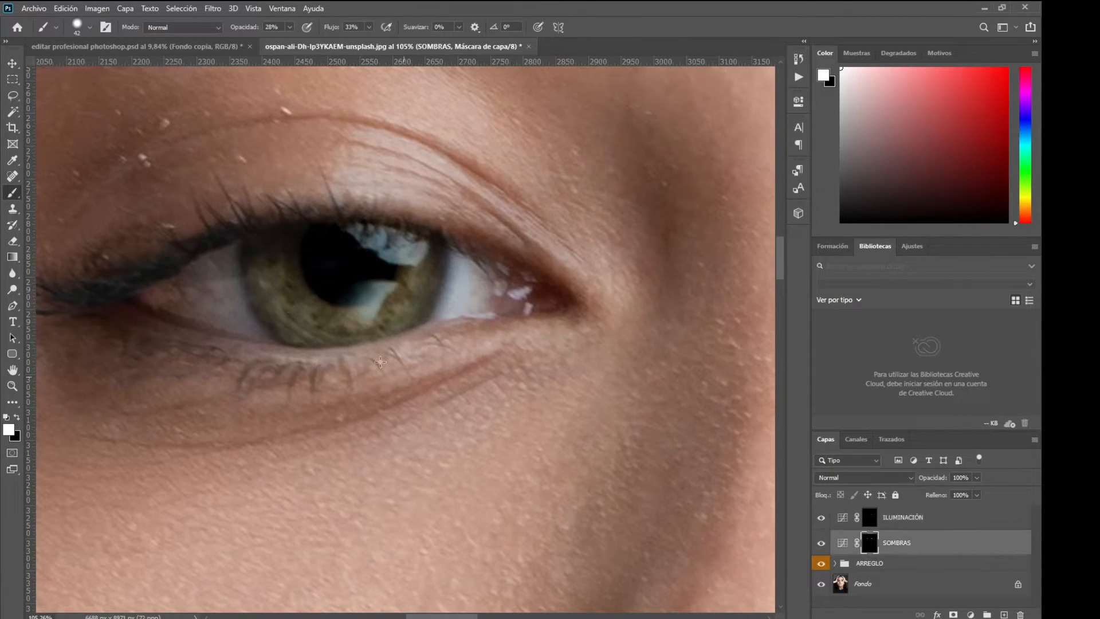
pyautogui.rightClick(294, 311)
pyautogui.press('Escape')
pyautogui.scroll(-4, 241, 244)
pyautogui.scroll(4, 491, 283)
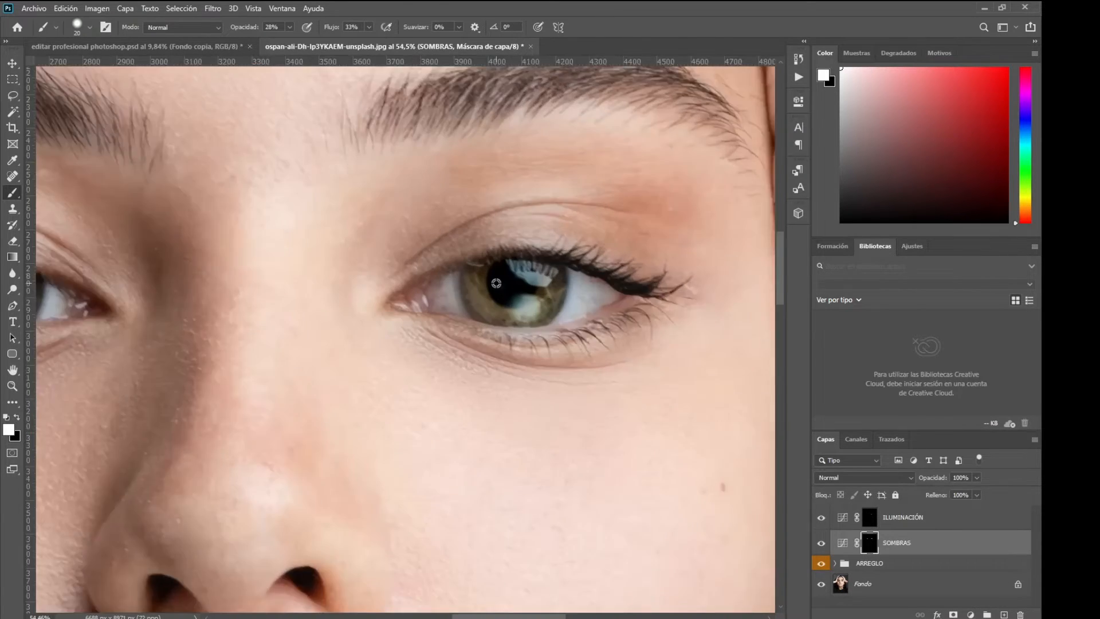
# Group the ILUMINACIÓN and SOMBRAS adjustment layers and name the group ILUMINACIÓN.
pyautogui.scroll(-6, 595, 299)
pyautogui.scroll(1, 401, 321)
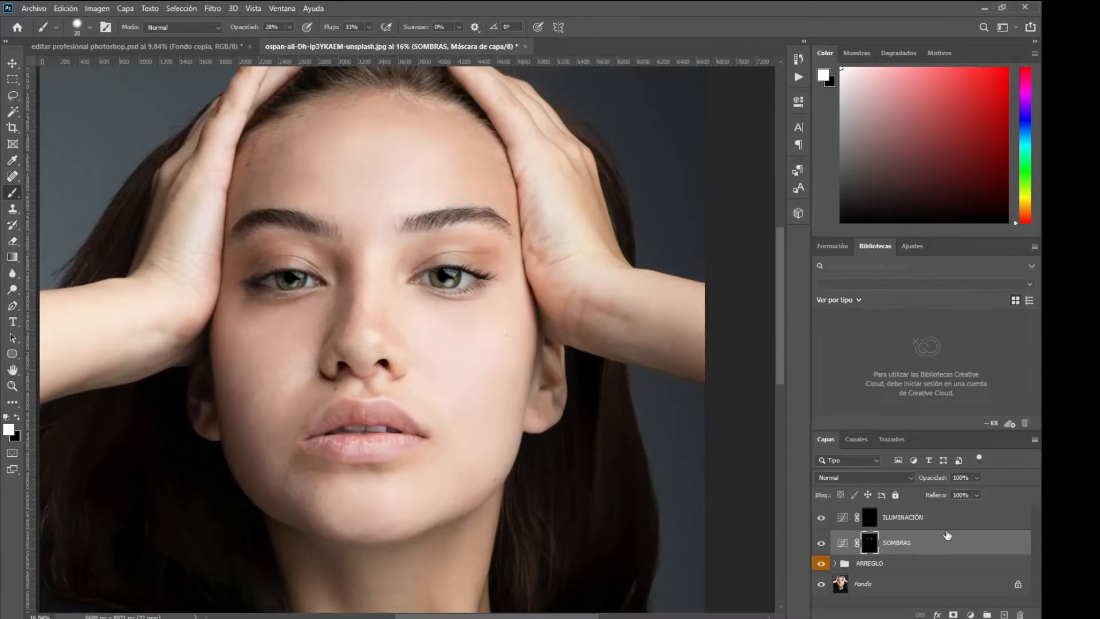
pyautogui.keyDown('shift'); pyautogui.click(944, 526); pyautogui.keyUp('shift')
pyautogui.moveTo(942, 545); pyautogui.dragTo(986, 613)
pyautogui.doubleClick(867, 513)
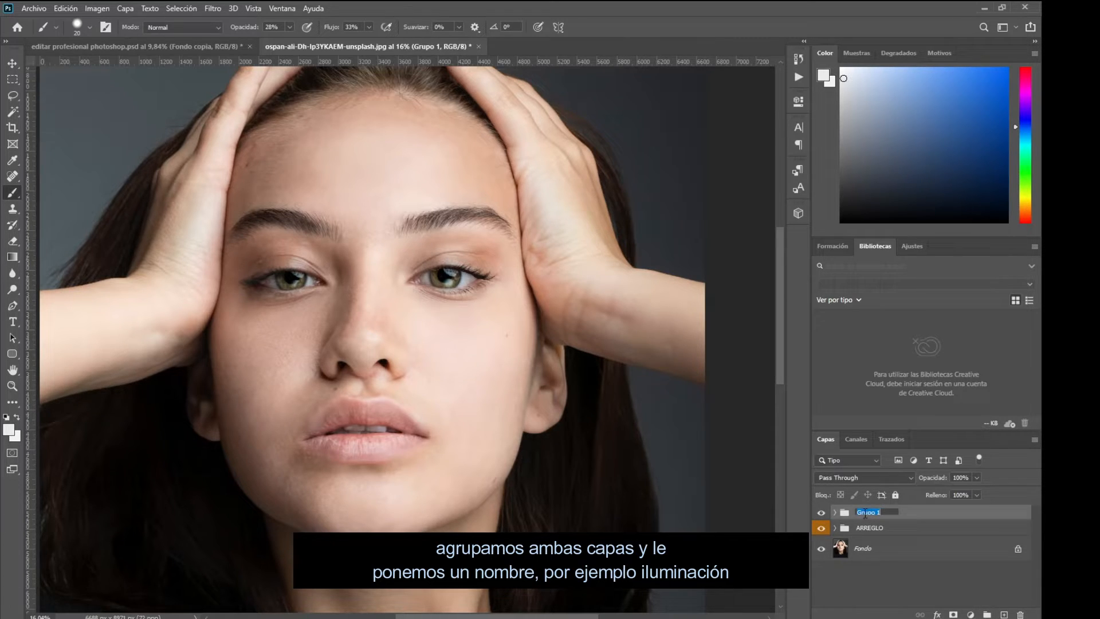
pyautogui.write('ILUMINACIÓN')
pyautogui.press('Return')
# Give the ILUMINACIÓN group a green colour label and toggle its visibility to compare the portrait with and without it.
pyautogui.rightClick(864, 512)
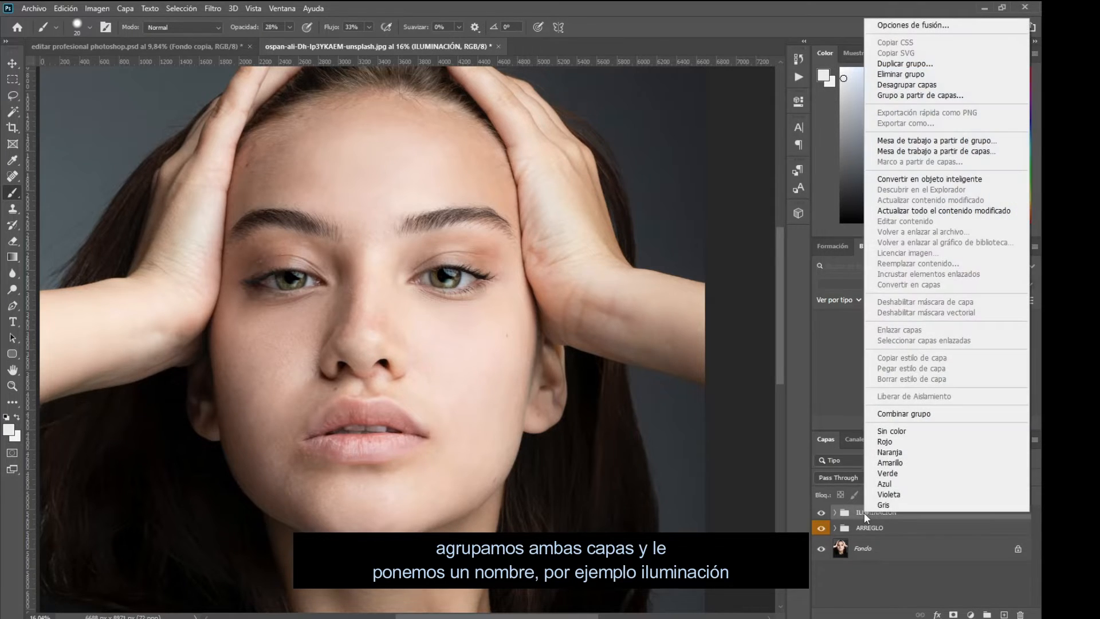
pyautogui.click(888, 473)
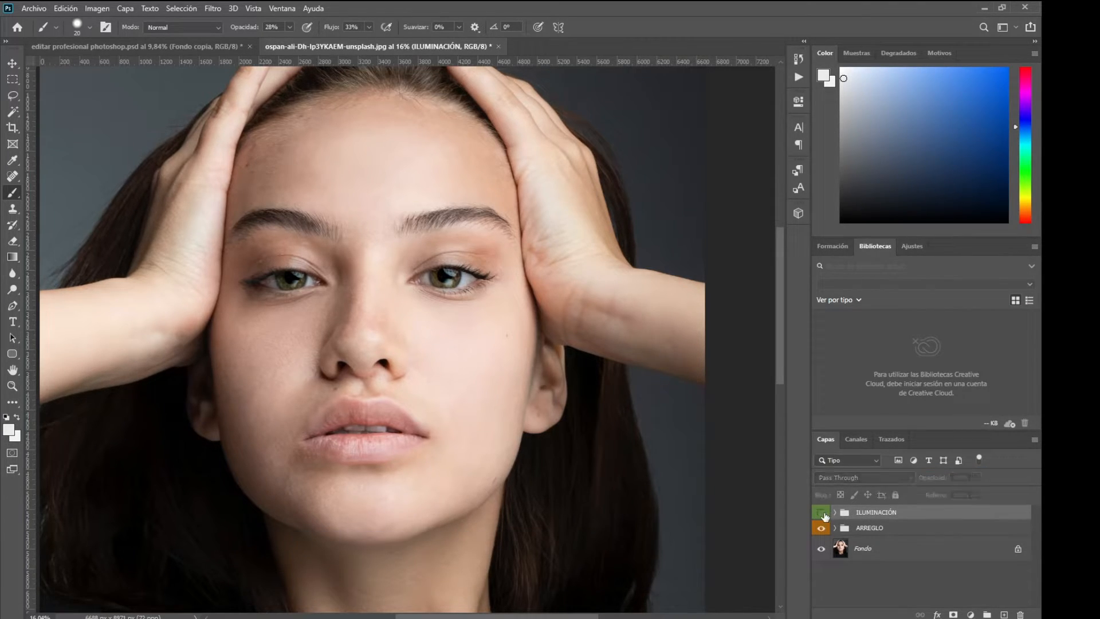
pyautogui.click(824, 516)
pyautogui.click(824, 516)
pyautogui.click(824, 515)
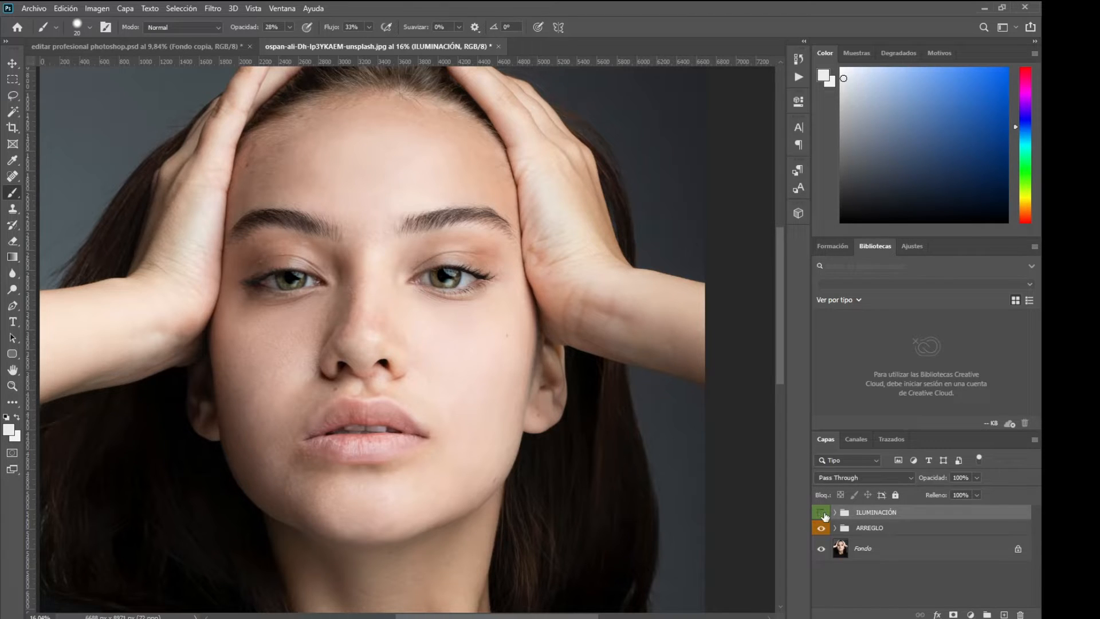
pyautogui.click(824, 515)
# Expand the ARREGLO group, duplicate the Fondo copia 2 layer, and move the duplicate above Fondo copia.
pyautogui.scroll(-2, 367, 416)
pyautogui.scroll(1, 370, 411)
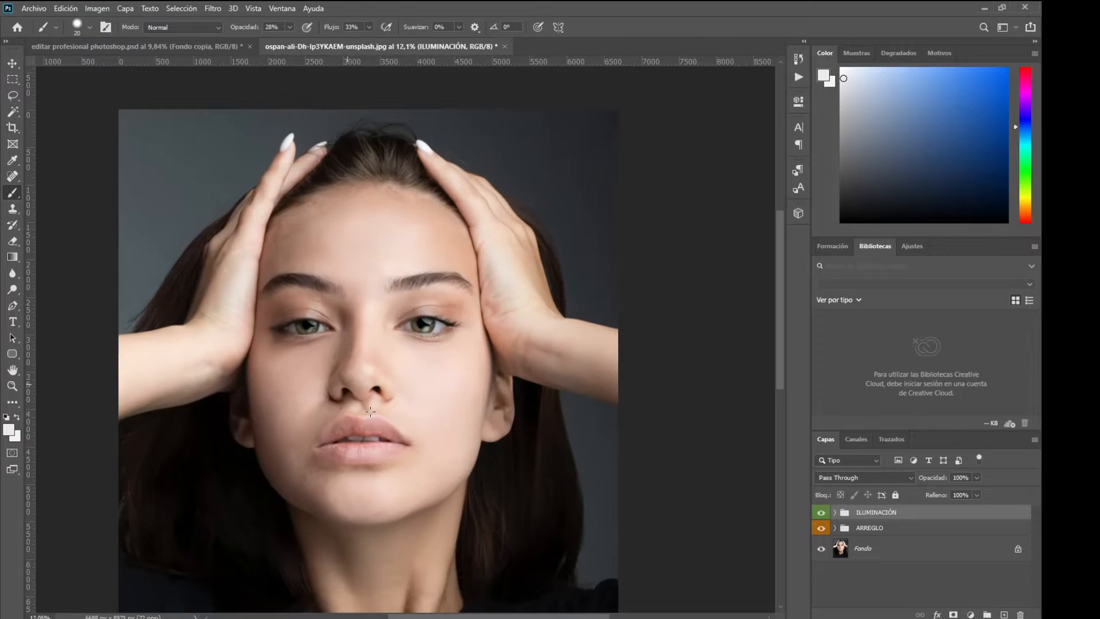
pyautogui.scroll(4, 370, 410)
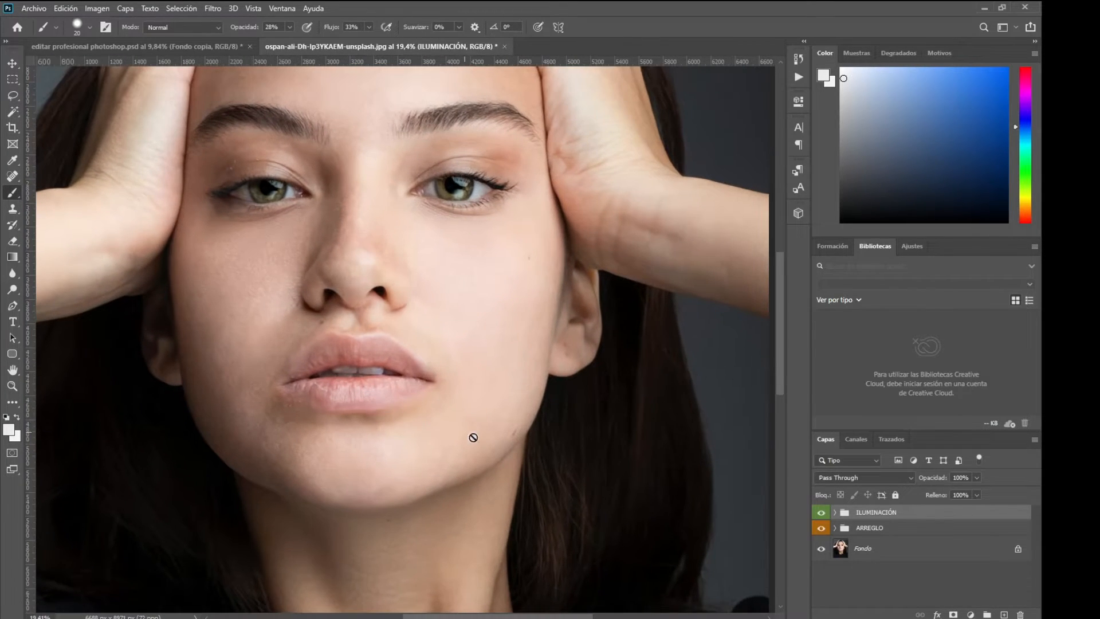
pyautogui.scroll(1, 473, 437)
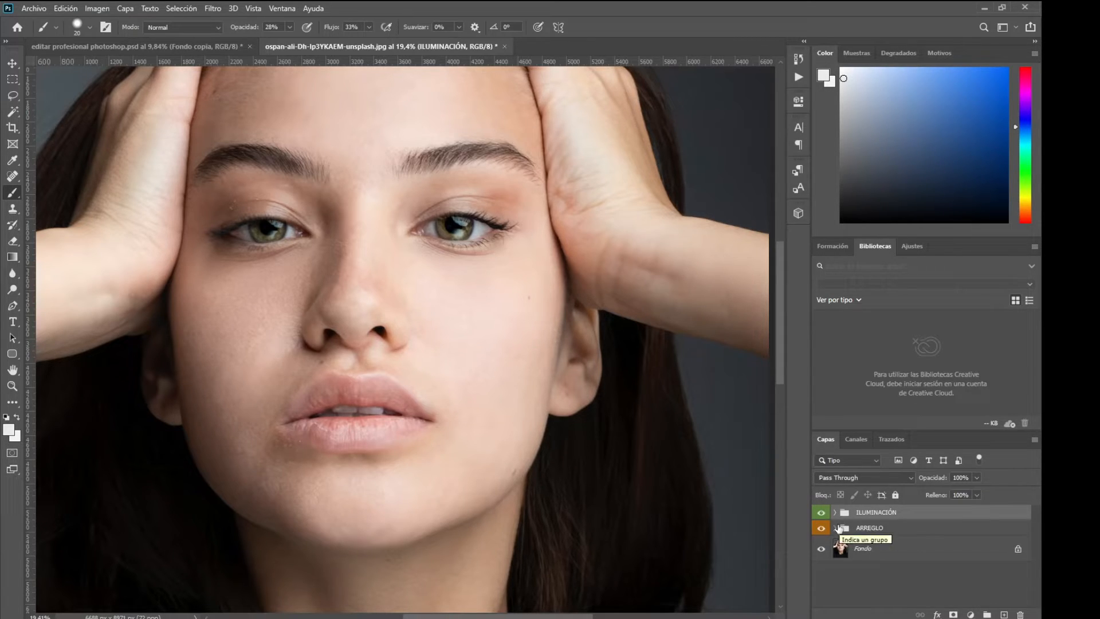
pyautogui.click(836, 528)
pyautogui.click(1004, 578)
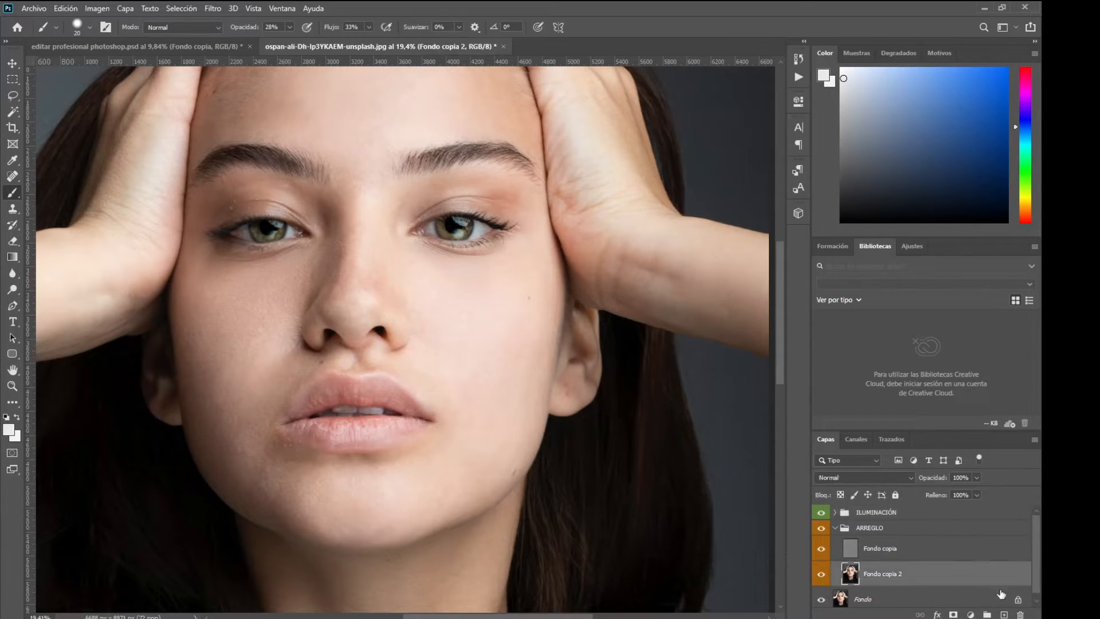
pyautogui.moveTo(1006, 581); pyautogui.dragTo(1003, 614)
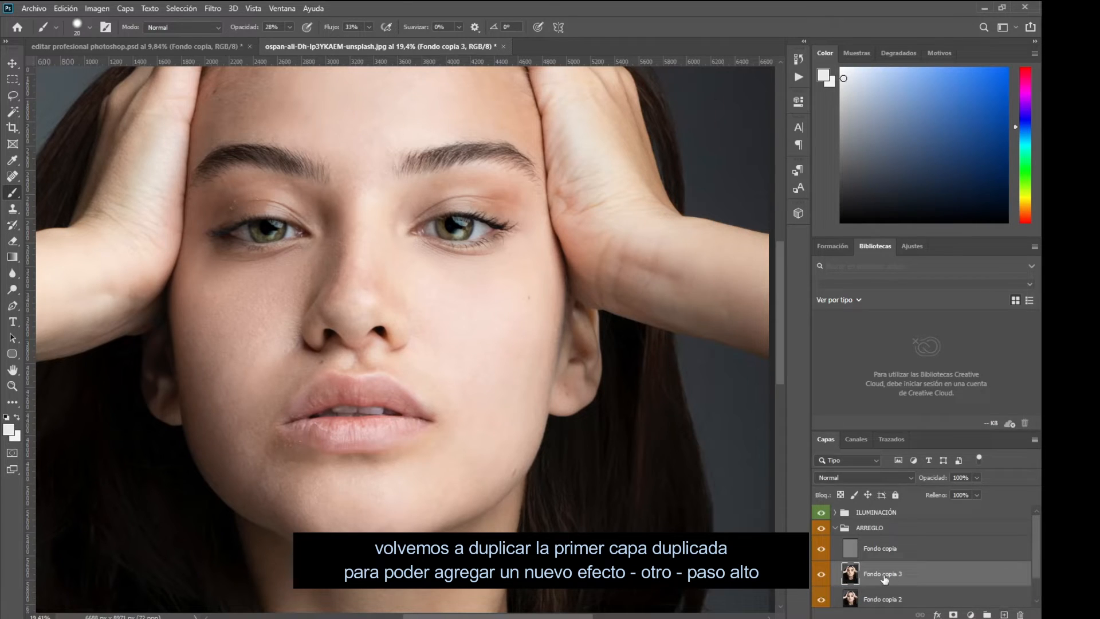
pyautogui.moveTo(885, 575); pyautogui.dragTo(883, 544)
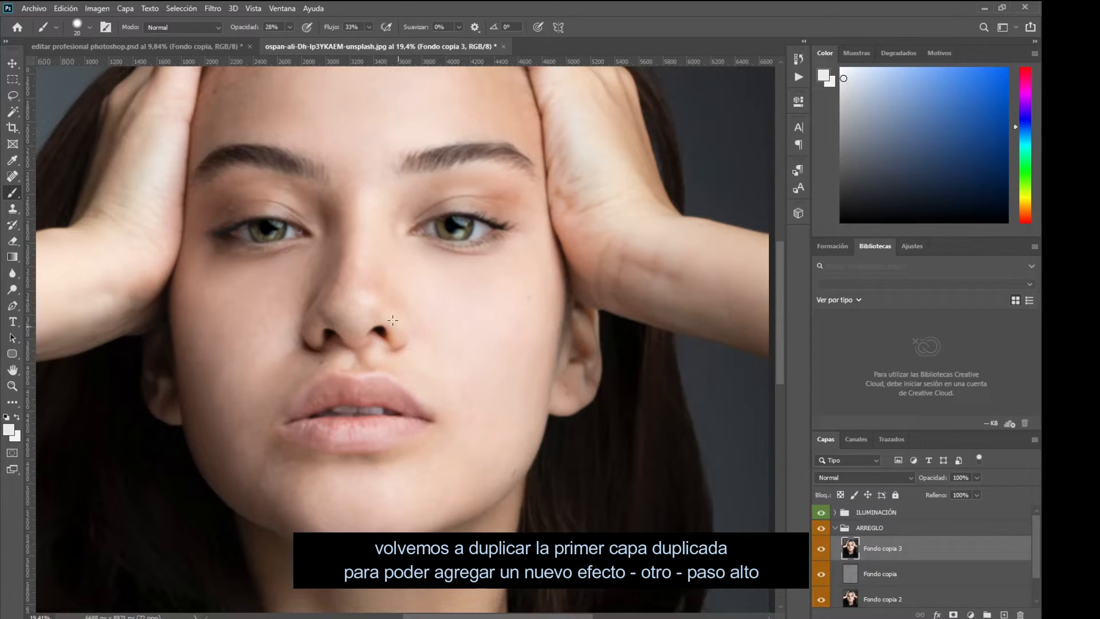
# Apply a High Pass (Paso alto) filter with a 10-pixel radius to the duplicate layer and set its blend mode to Luz intensa.
pyautogui.click(213, 8)
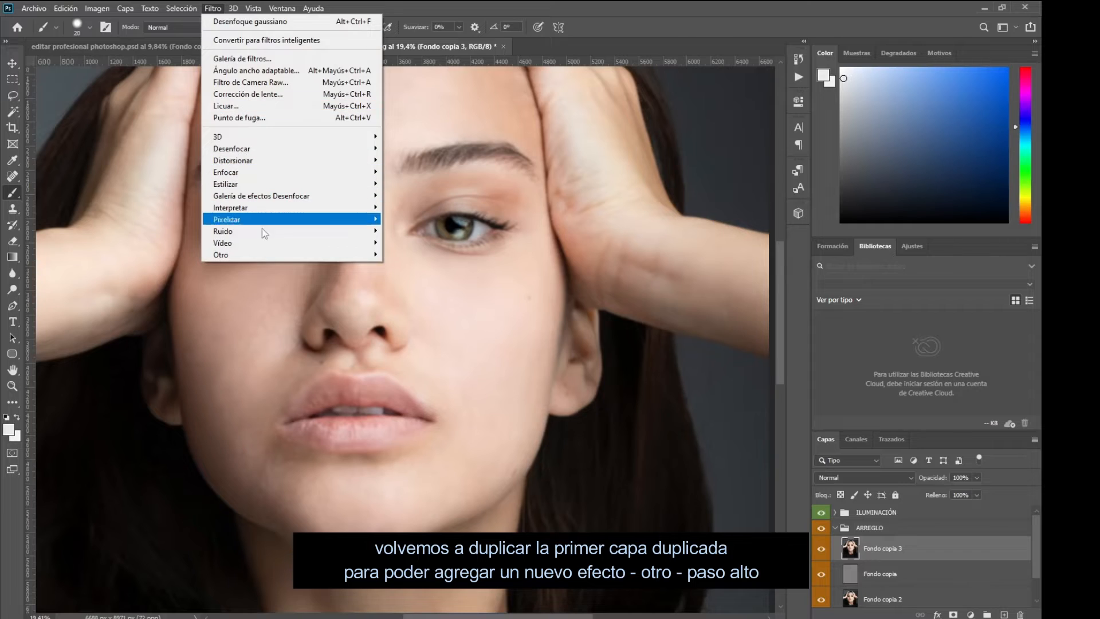
pyautogui.moveTo(267, 255)
pyautogui.click(407, 314)
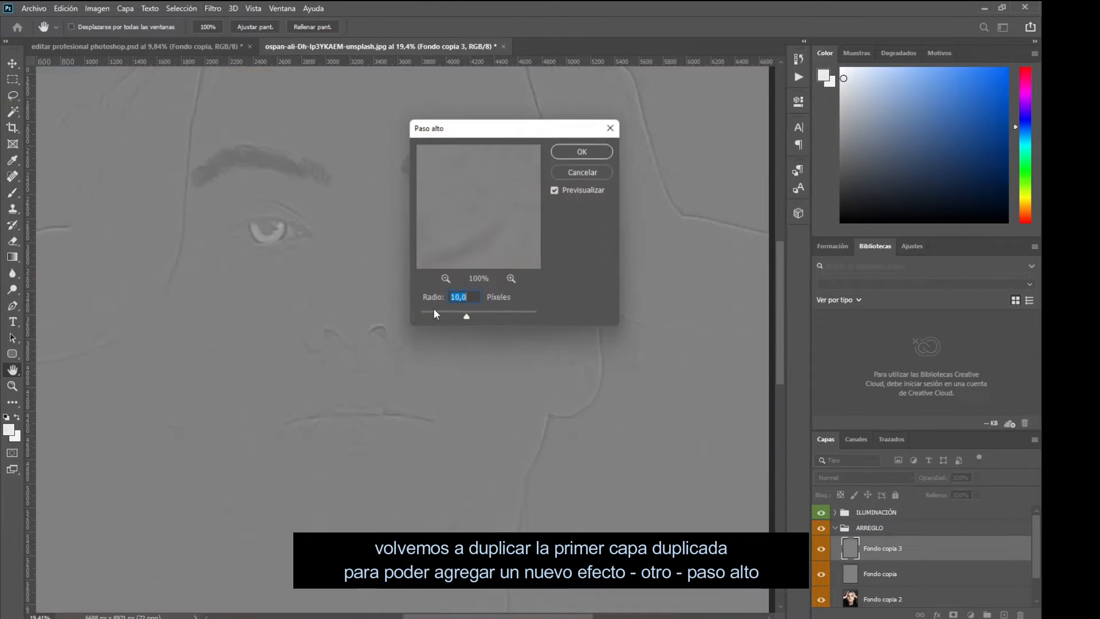
pyautogui.click(556, 189)
pyautogui.click(556, 190)
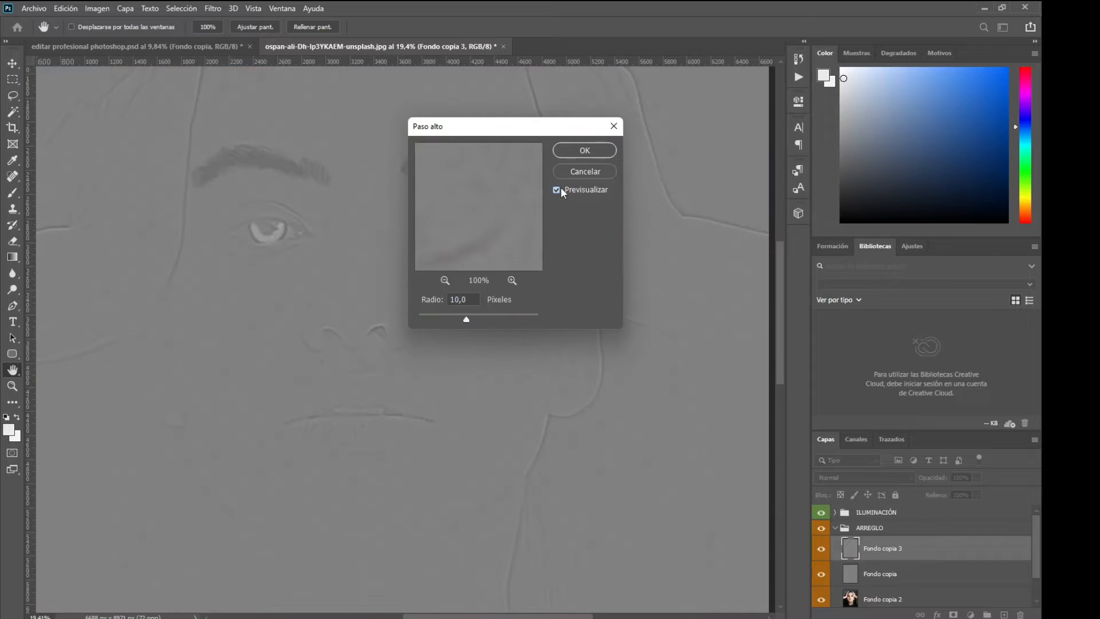
pyautogui.click(583, 151)
pyautogui.press('b')
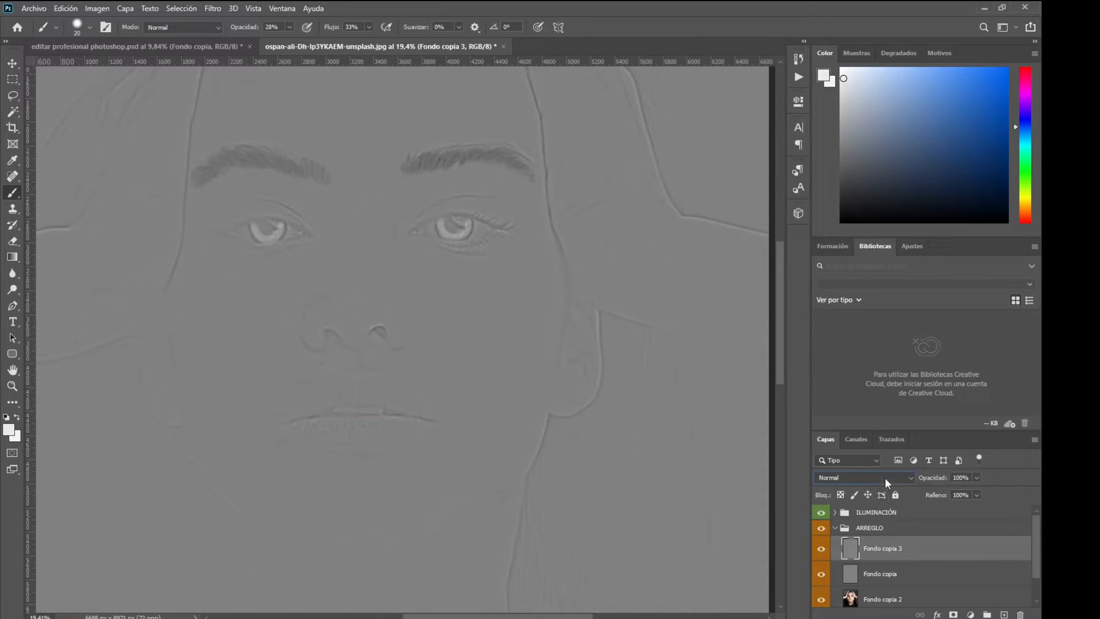
pyautogui.click(886, 479)
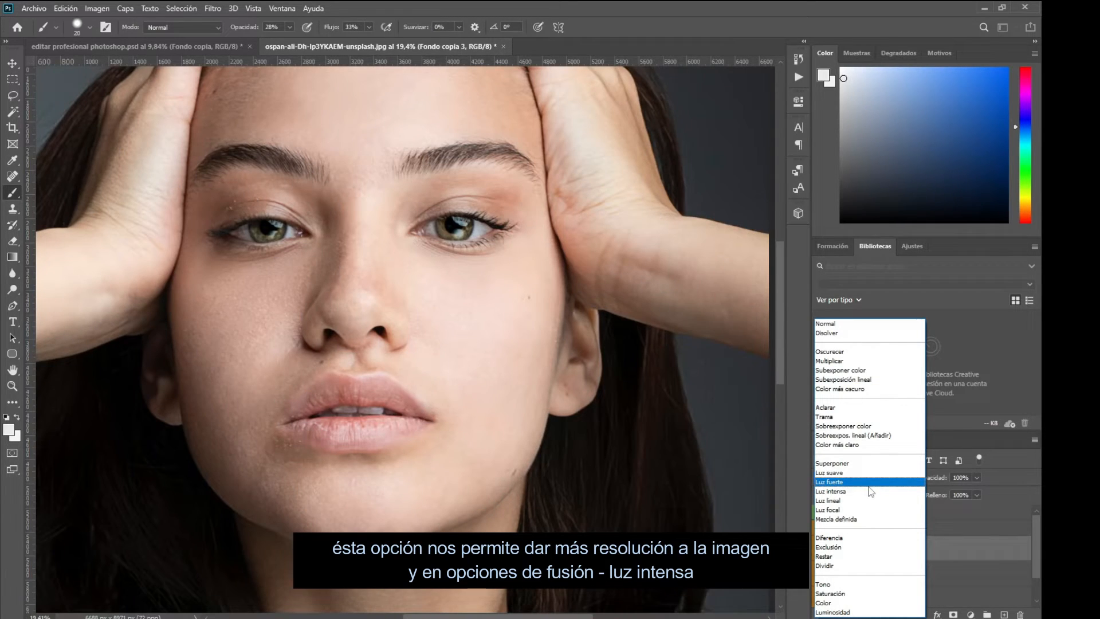
pyautogui.click(870, 497)
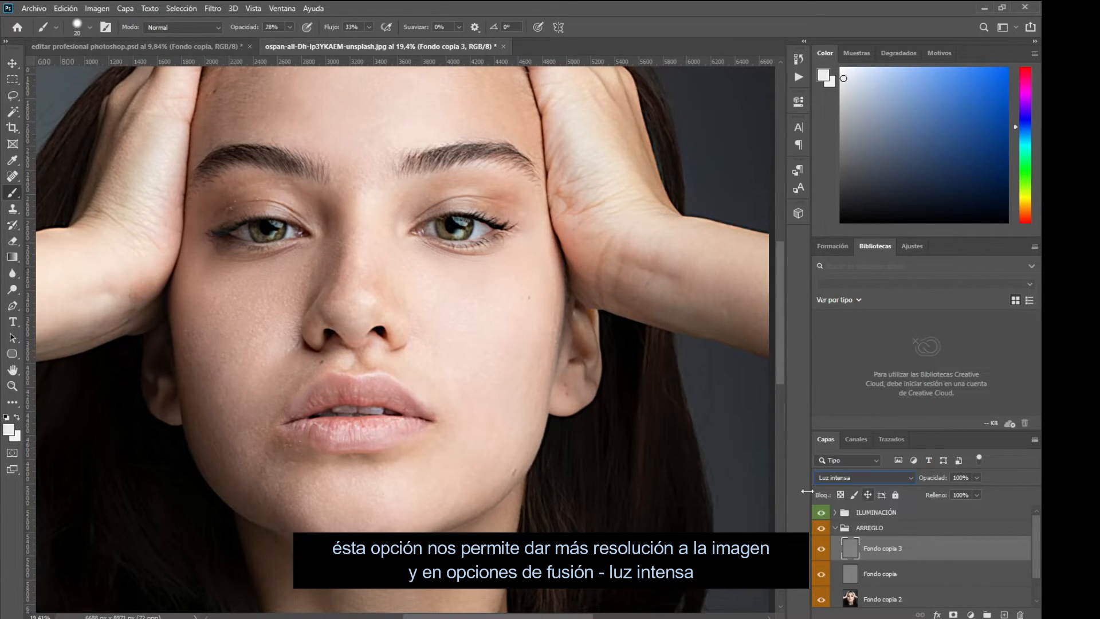
# Collapse the ARREGLO group and toggle its visibility to compare the portrait with and without the skin retouching and sharpening.
pyautogui.click(12, 63)
pyautogui.scroll(-3, 384, 347)
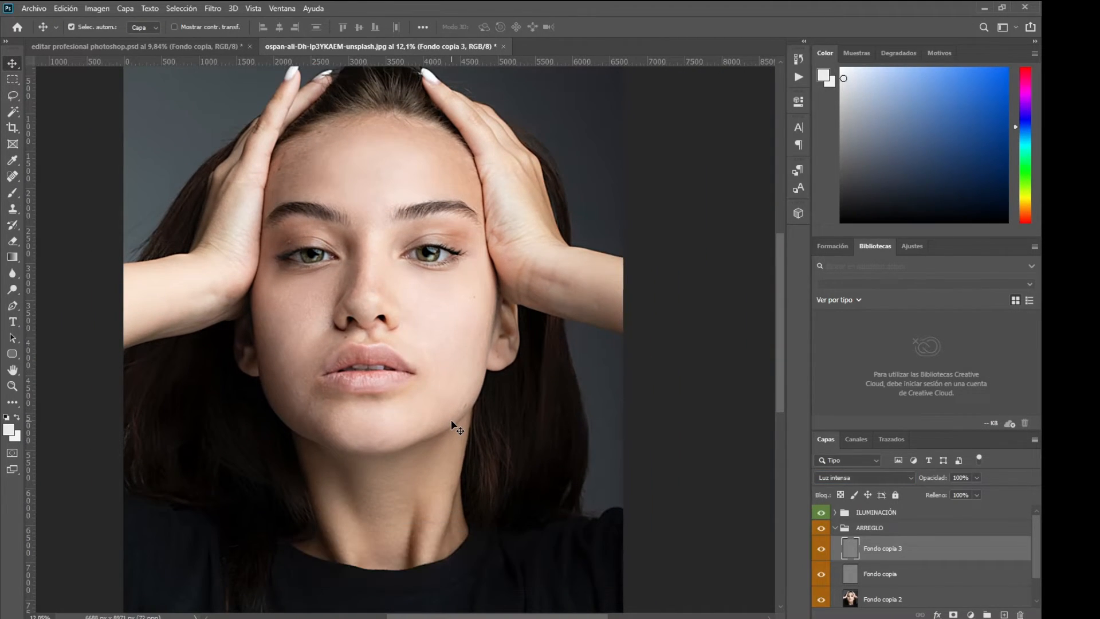
pyautogui.click(836, 529)
pyautogui.click(822, 529)
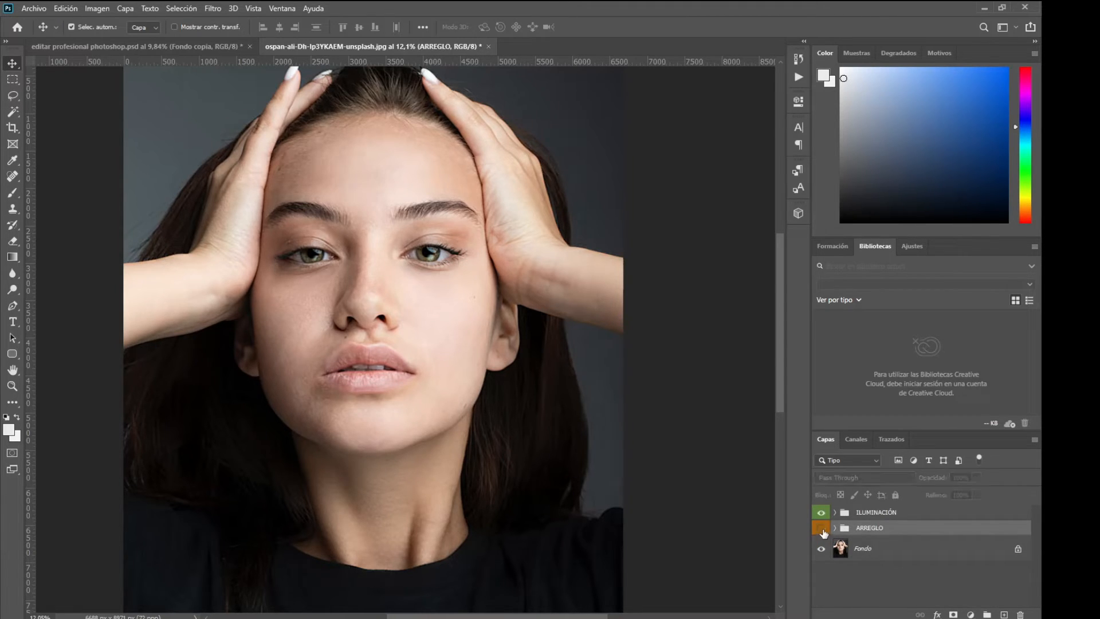
pyautogui.click(822, 528)
pyautogui.click(822, 529)
pyautogui.click(822, 528)
# Slightly lower the opacity of the Fondo copia 3 layer inside the ARREGLO group, then deselect it and collapse the group.
pyautogui.click(834, 527)
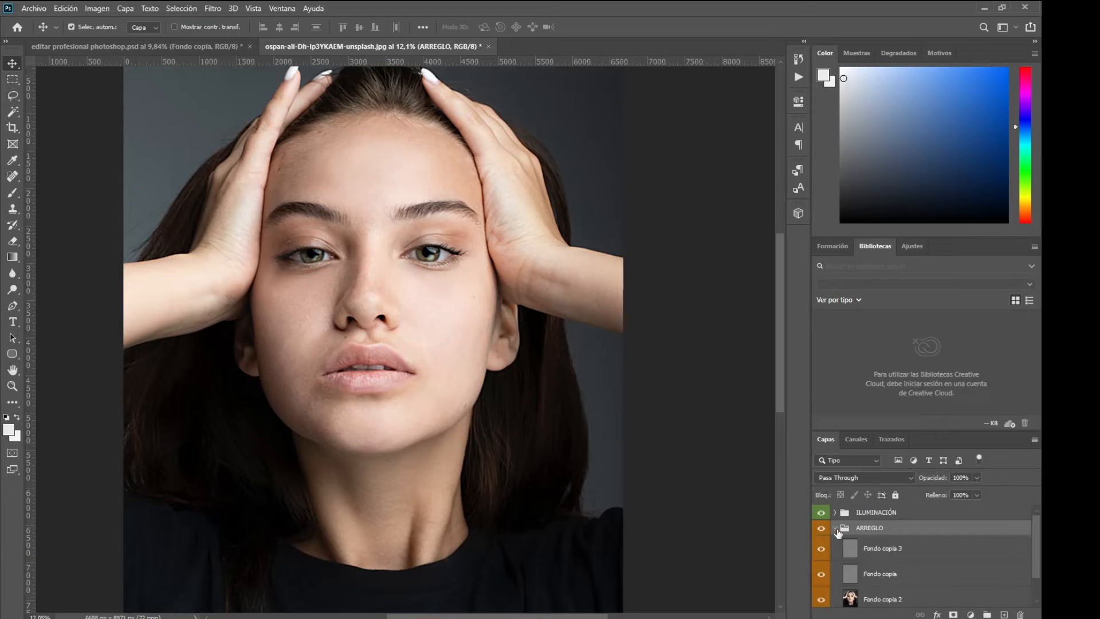
pyautogui.click(875, 548)
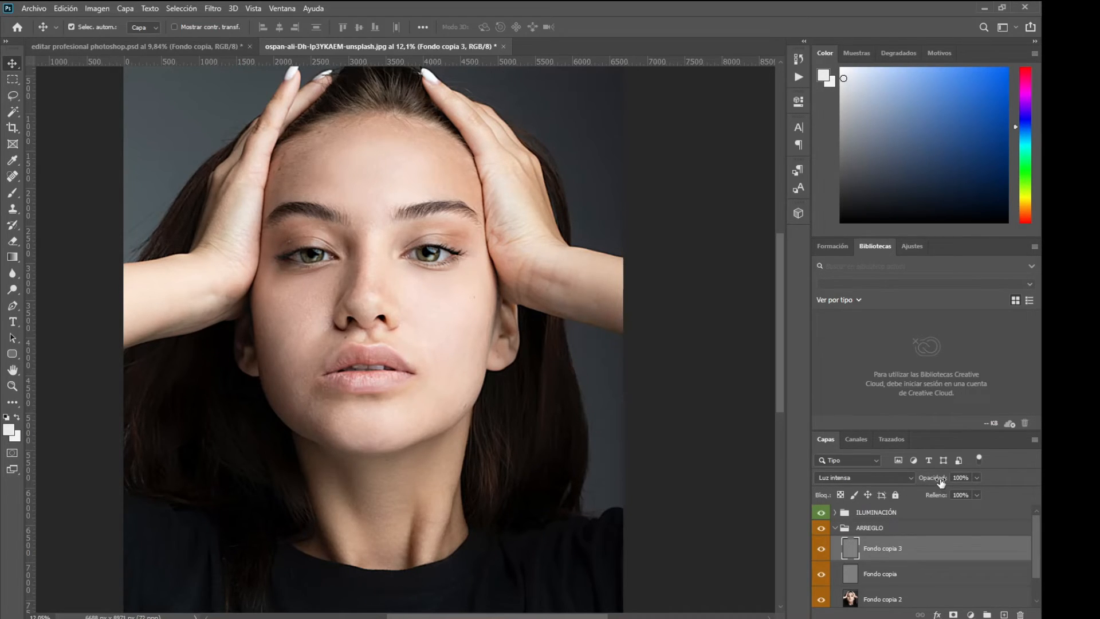
pyautogui.moveTo(941, 482); pyautogui.dragTo(922, 480)
pyautogui.click(714, 442)
pyautogui.click(834, 527)
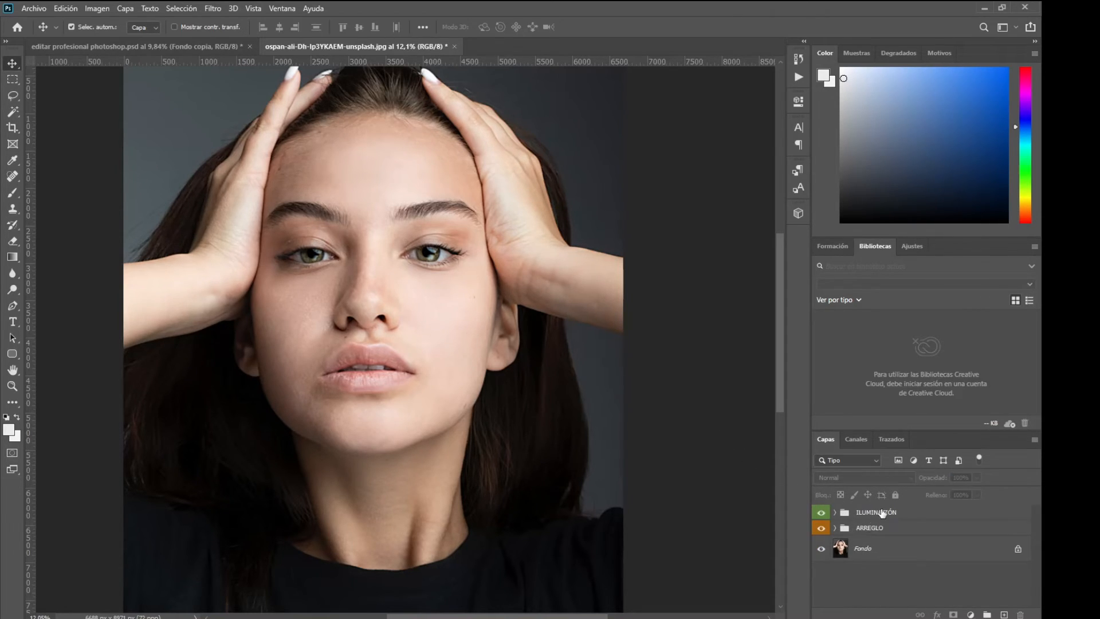
# Combine the ILUMINACIÓN and ARREGLO groups into one new parent group above the Fondo layer.
pyautogui.click(882, 513)
pyautogui.keyDown('shift'); pyautogui.click(920, 528); pyautogui.keyUp('shift')
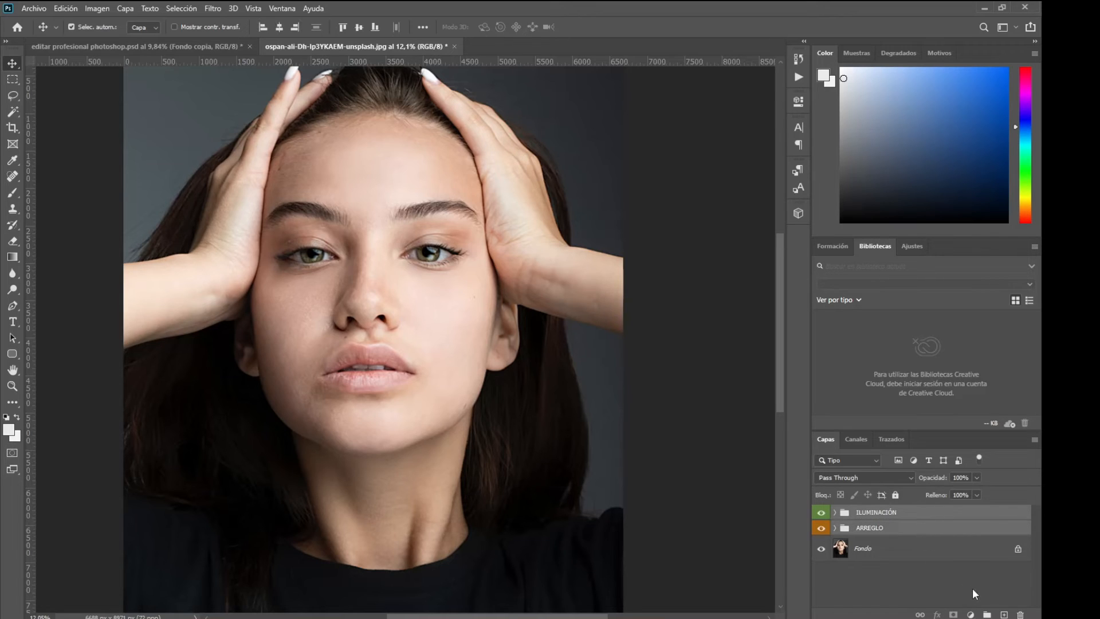
pyautogui.click(986, 614)
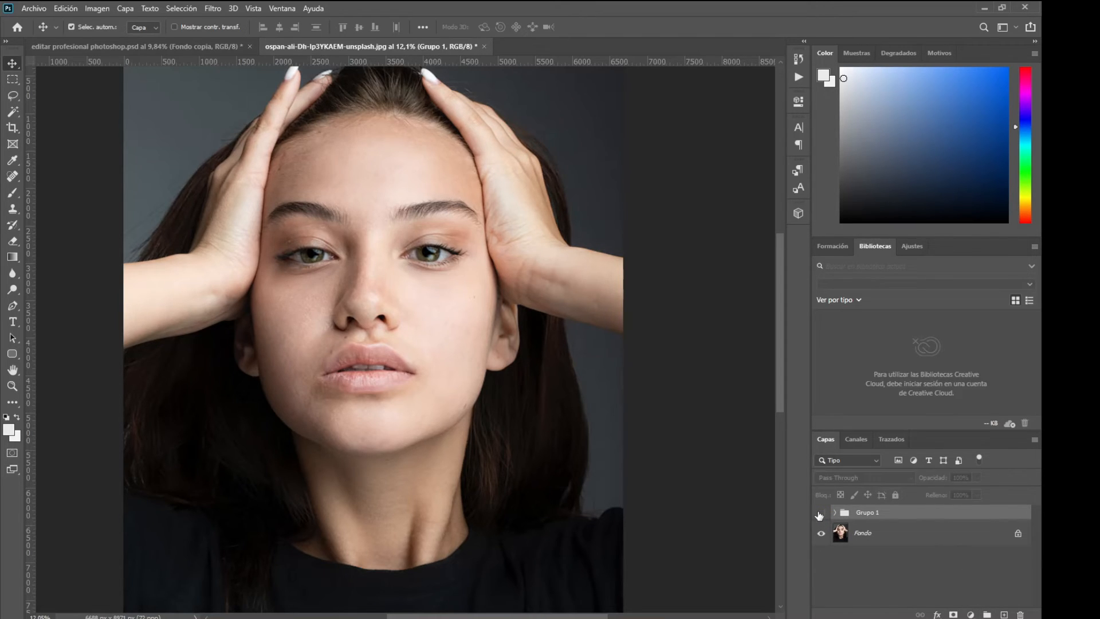
# Toggle the parent group's visibility repeatedly to compare the full retouch with the original portrait, both up close and as a whole.
pyautogui.click(821, 513)
pyautogui.scroll(3, 437, 405)
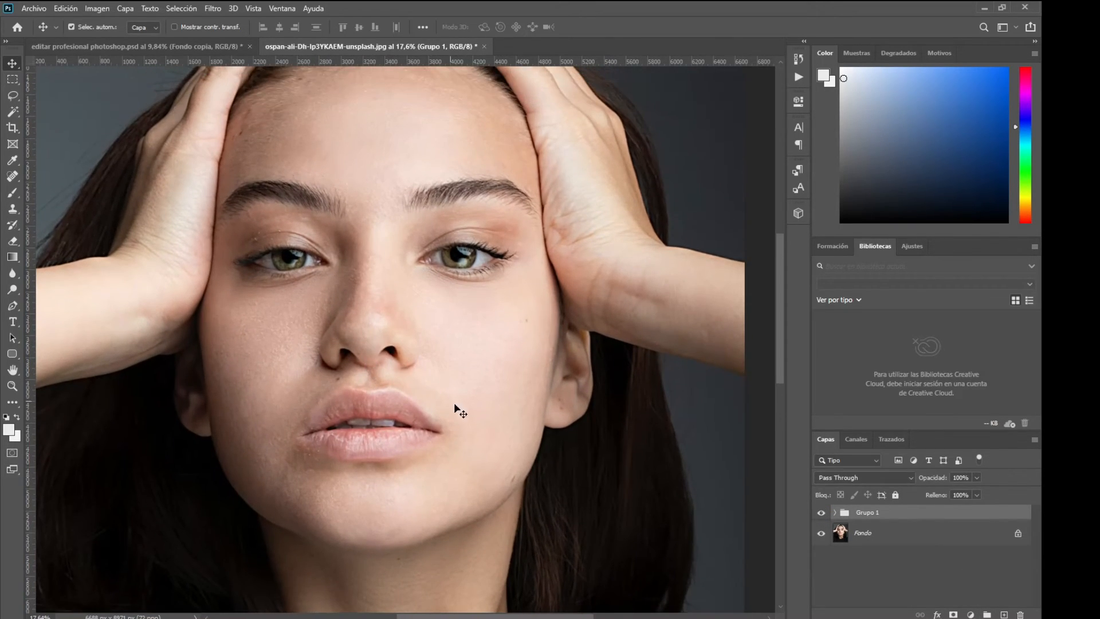
pyautogui.click(821, 514)
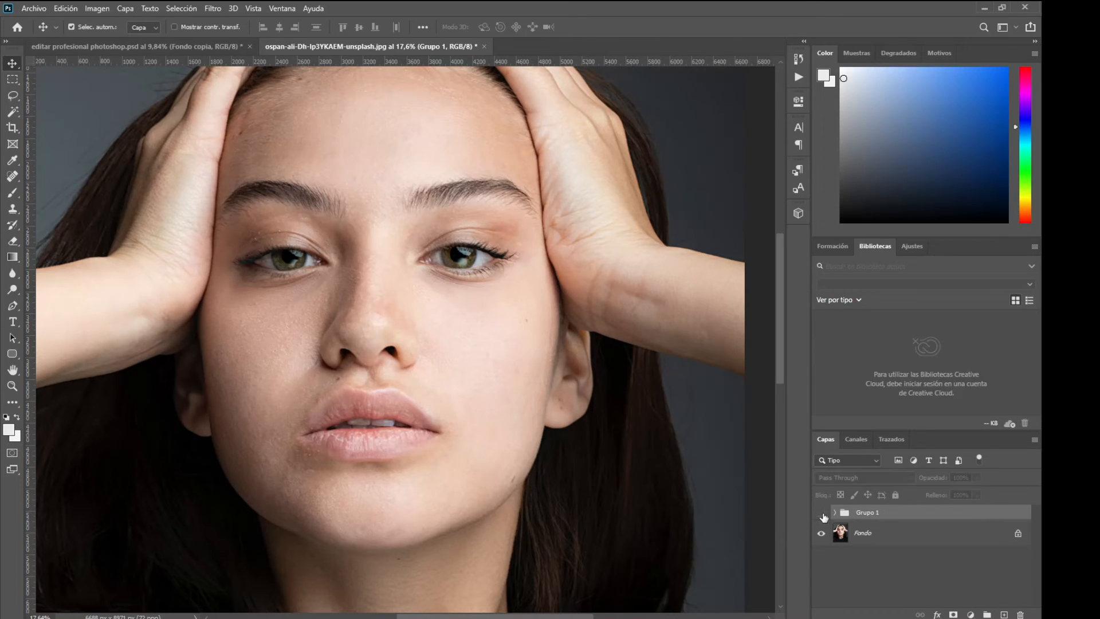
pyautogui.click(821, 514)
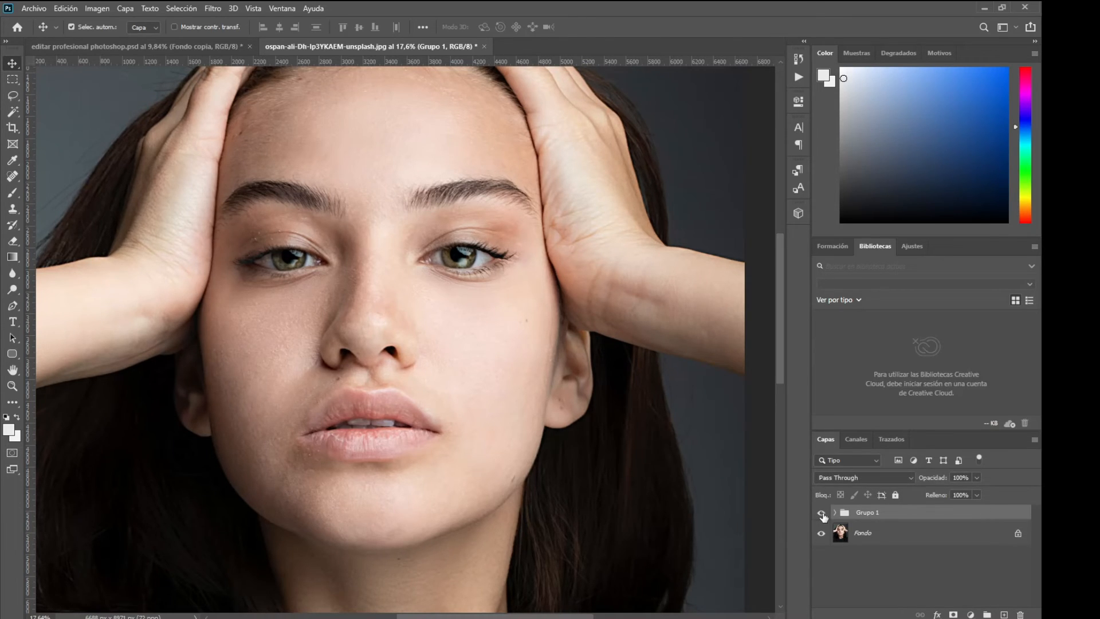
pyautogui.click(821, 513)
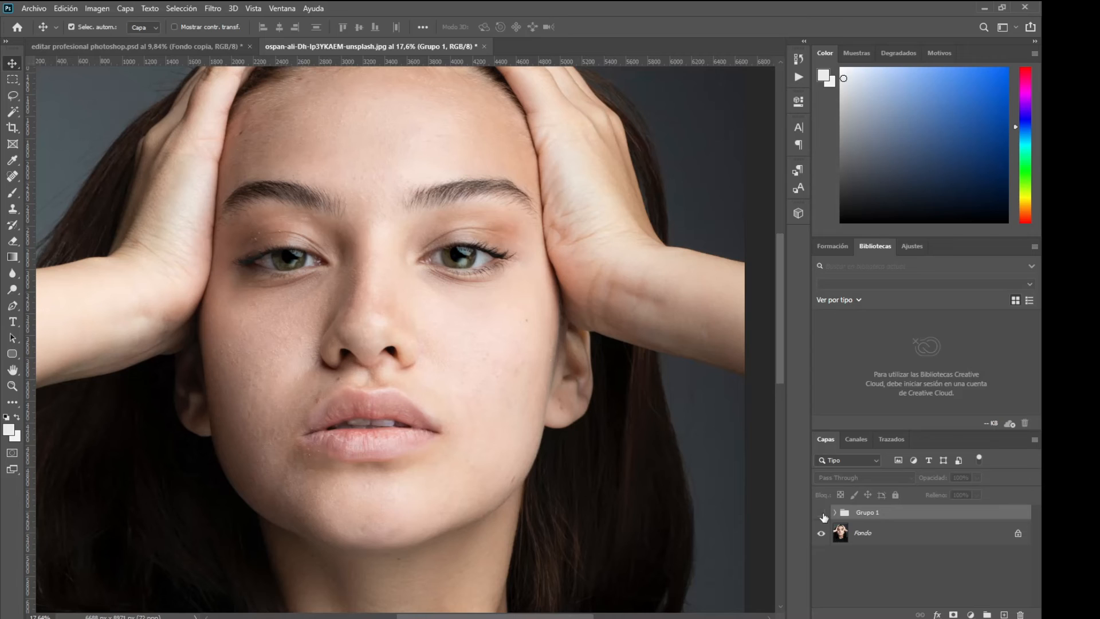
pyautogui.click(822, 514)
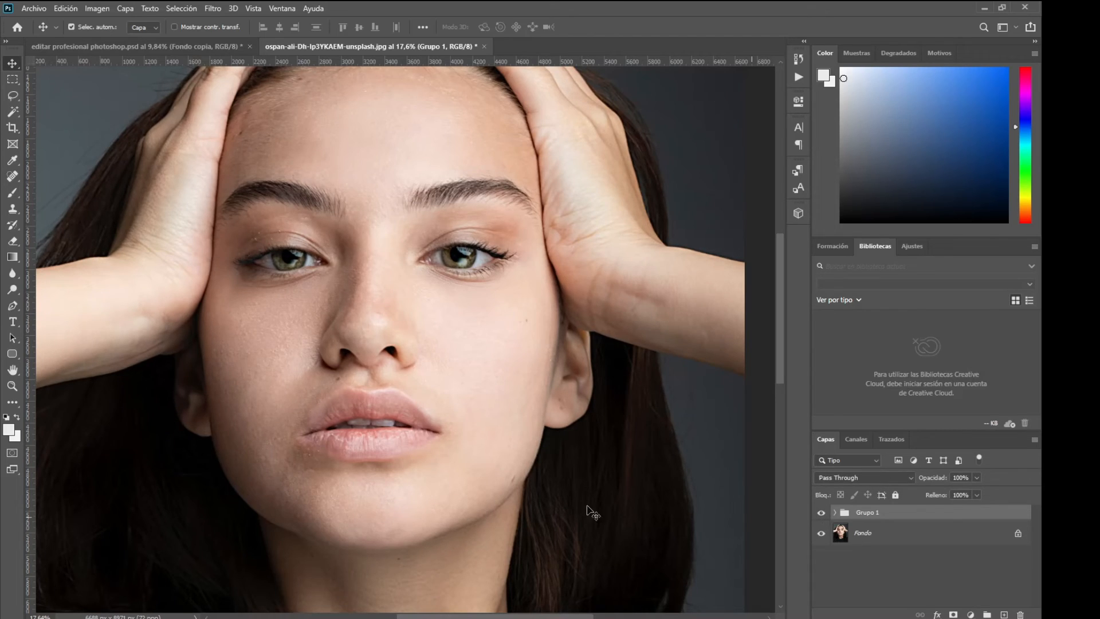
pyautogui.scroll(2, 300, 508)
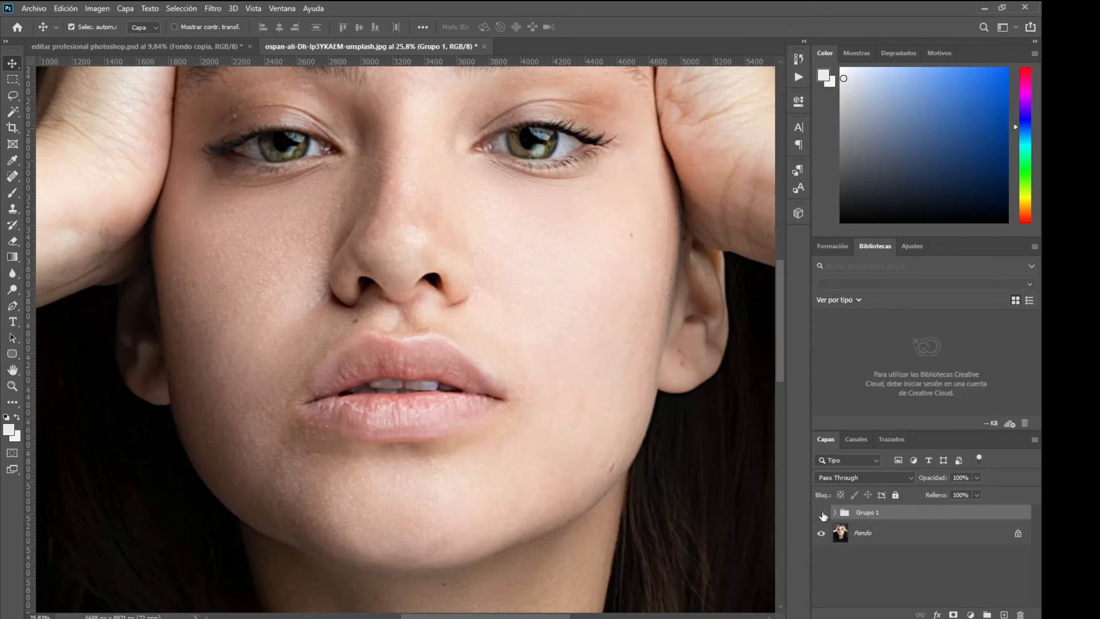
pyautogui.click(821, 513)
pyautogui.click(822, 514)
pyautogui.click(822, 513)
pyautogui.click(821, 513)
pyautogui.scroll(-5, 617, 490)
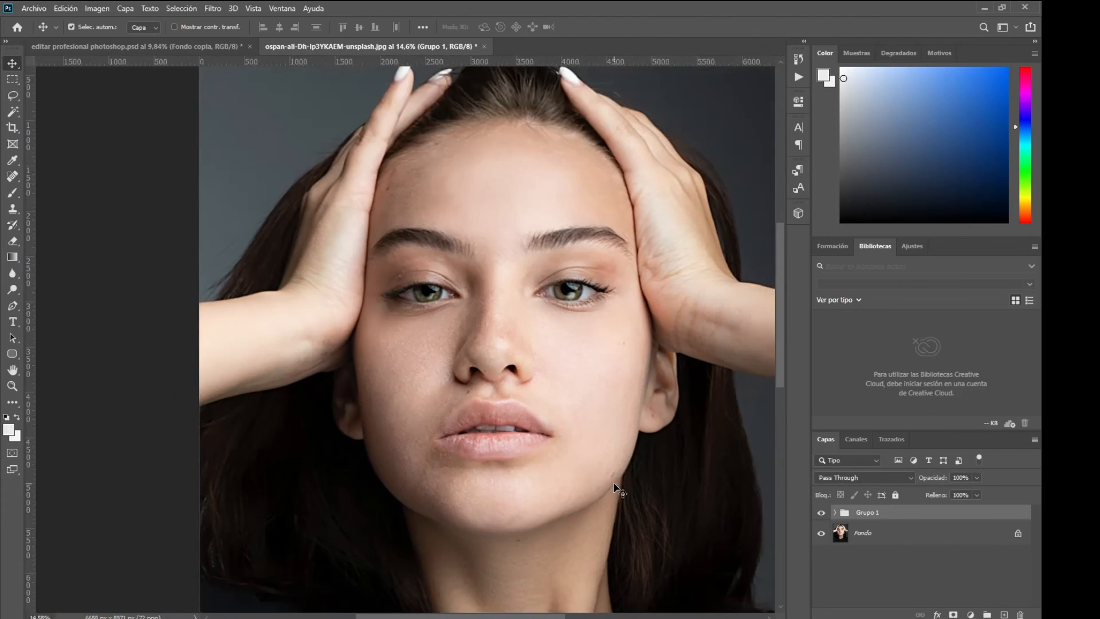
pyautogui.scroll(2, 562, 476)
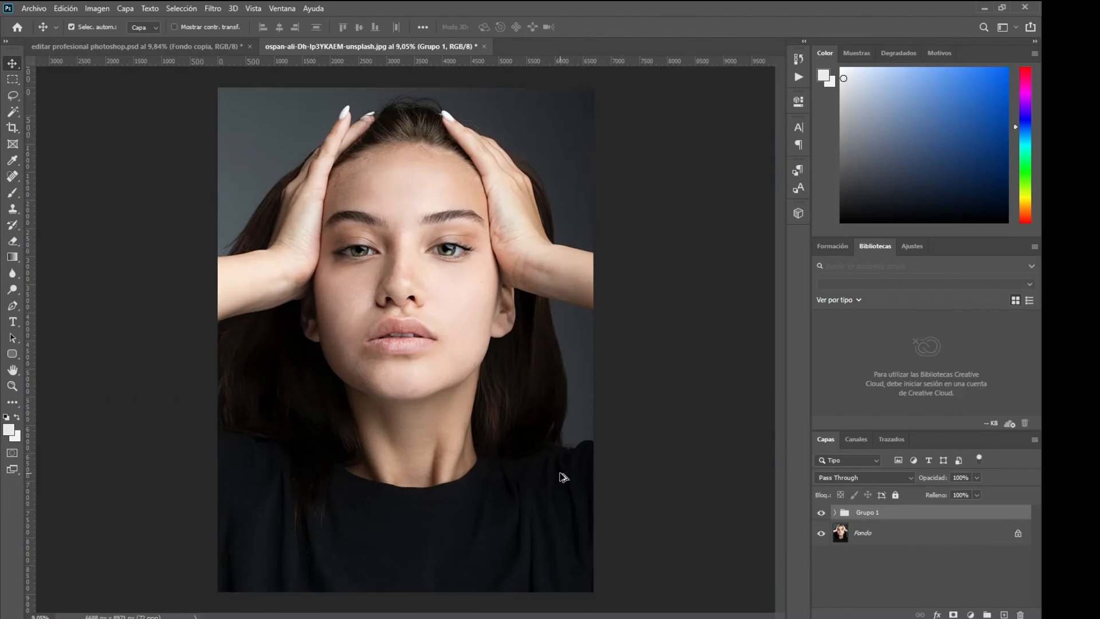